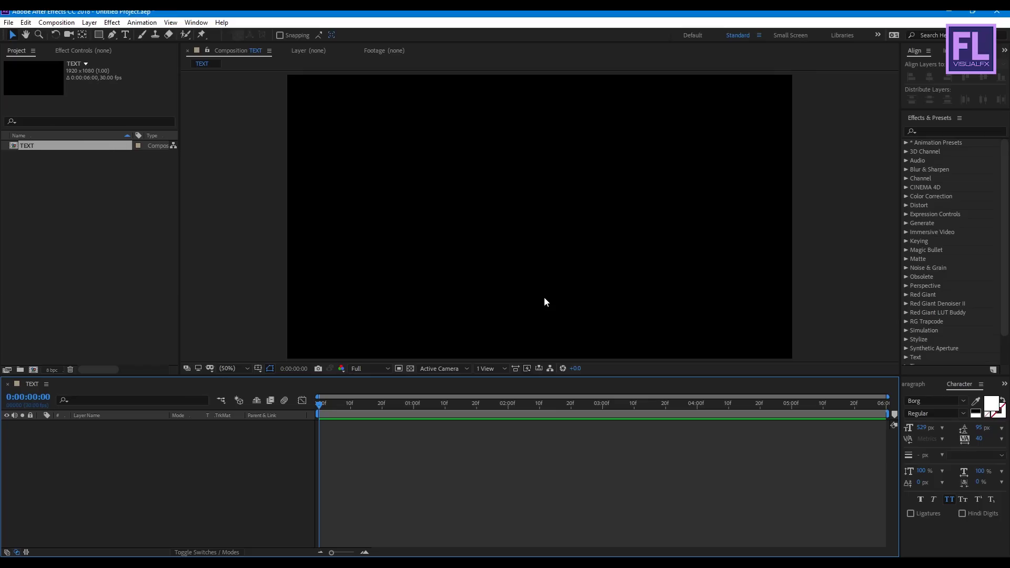
Add a text layer reading TRAILER to the TEXT composition.
right_click(150, 439)
mouse_move(216, 324)
left_click(308, 339)
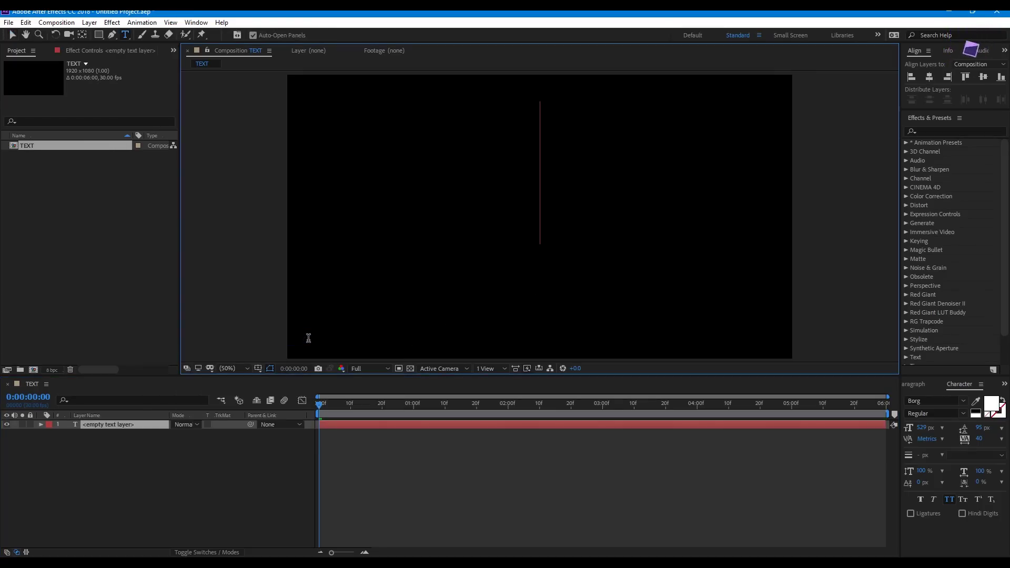
type("T")
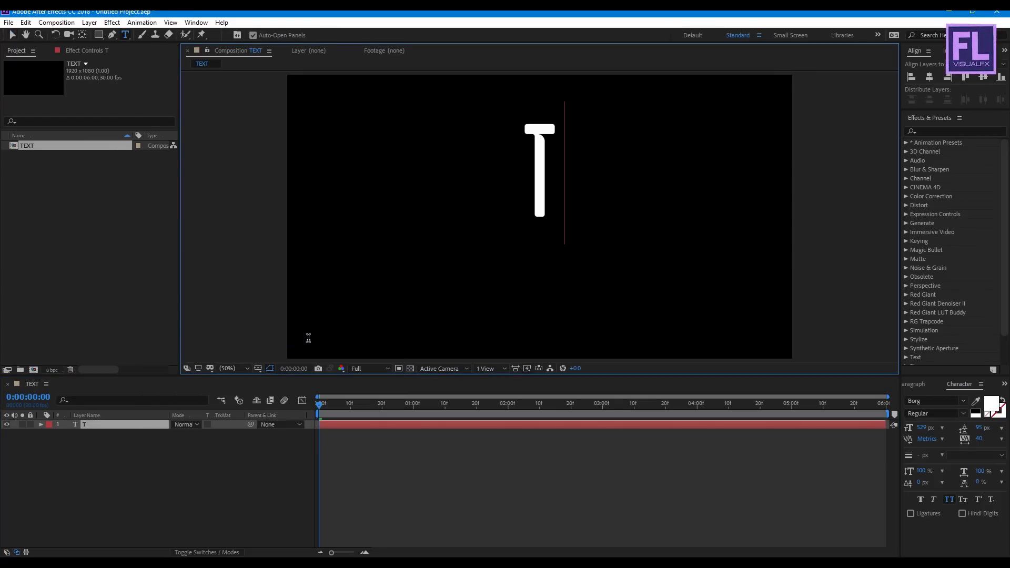
type("RA")
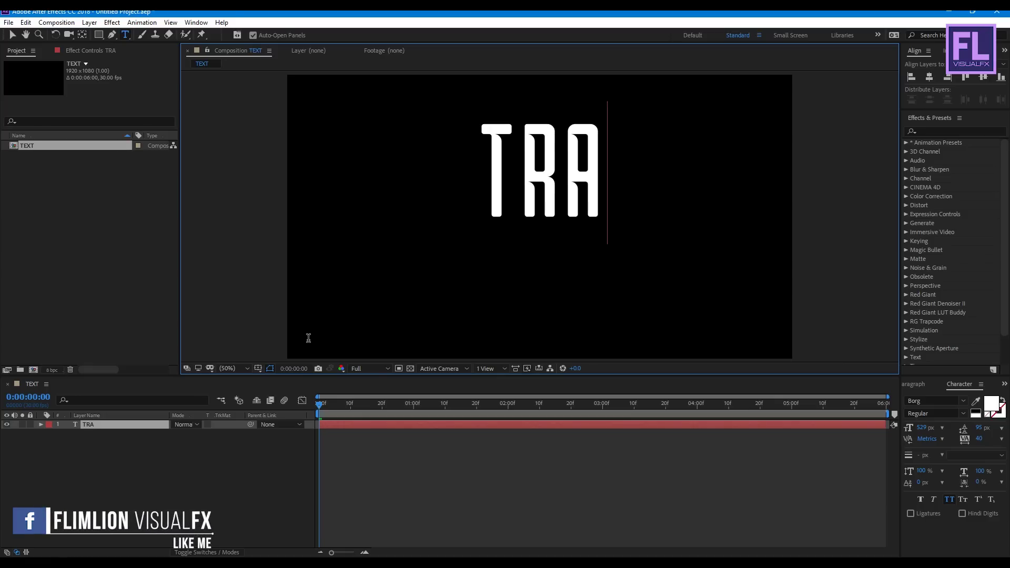
type("ILER")
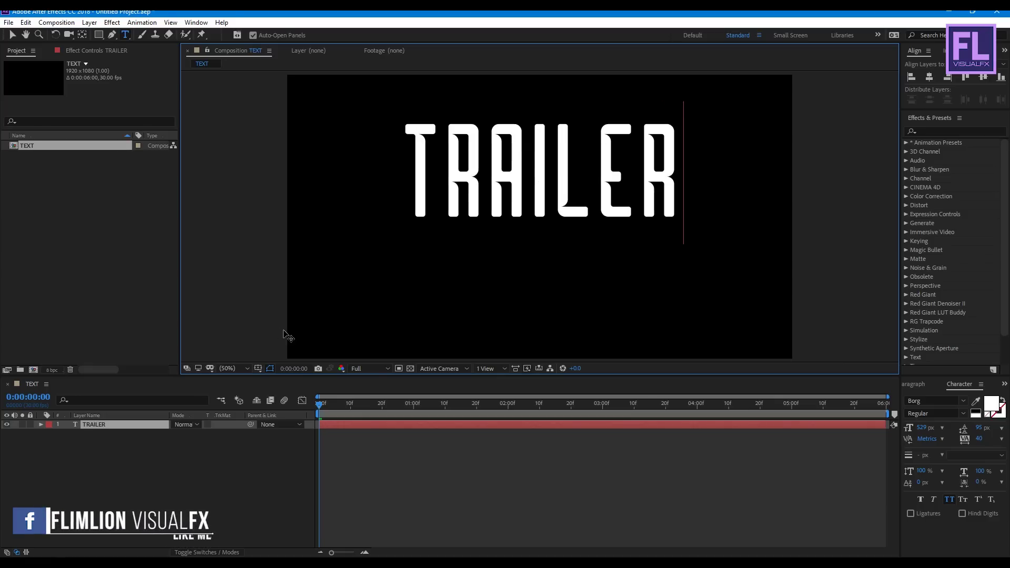
Center the TRAILER text in the frame, enlarge it slightly from its corner and re-center it vertically.
left_click(932, 80)
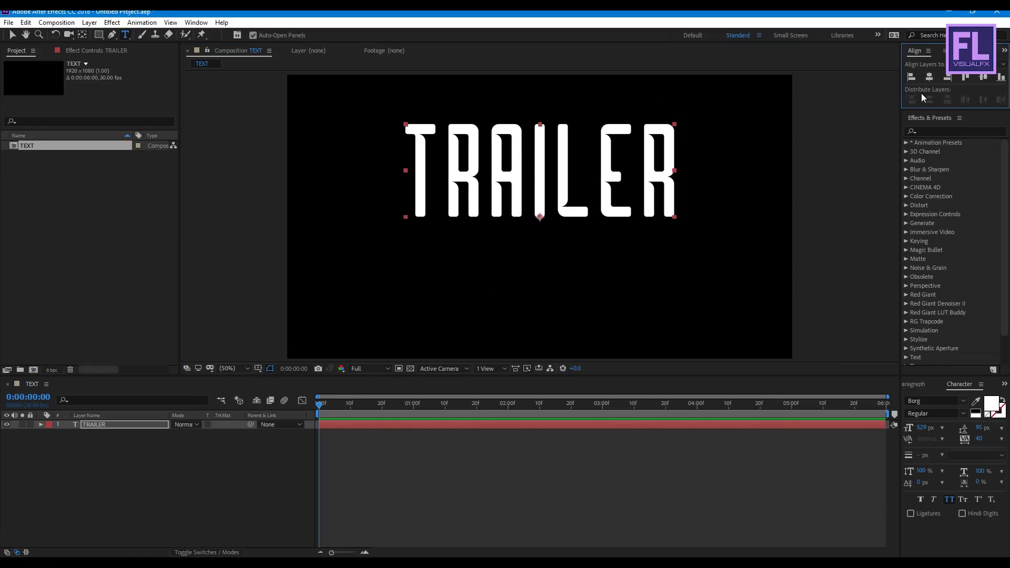
left_click(977, 77)
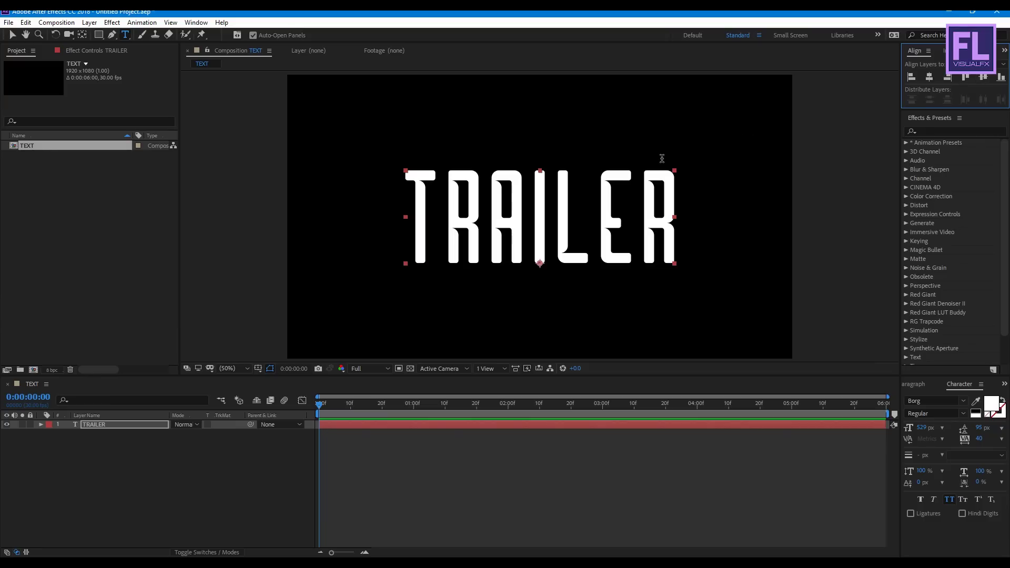
key("v")
left_click_drag(678, 175, 698, 156)
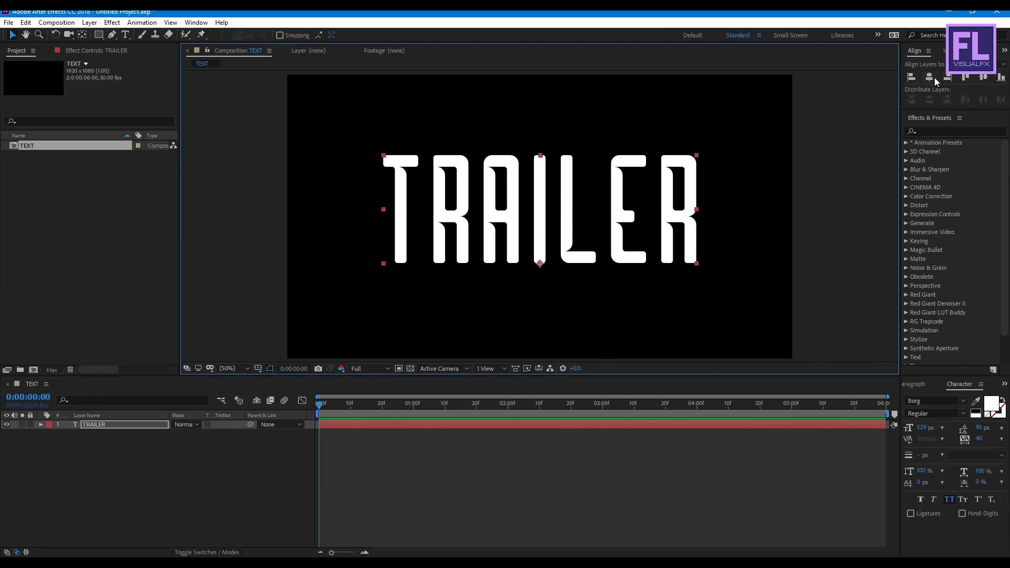
left_click(984, 77)
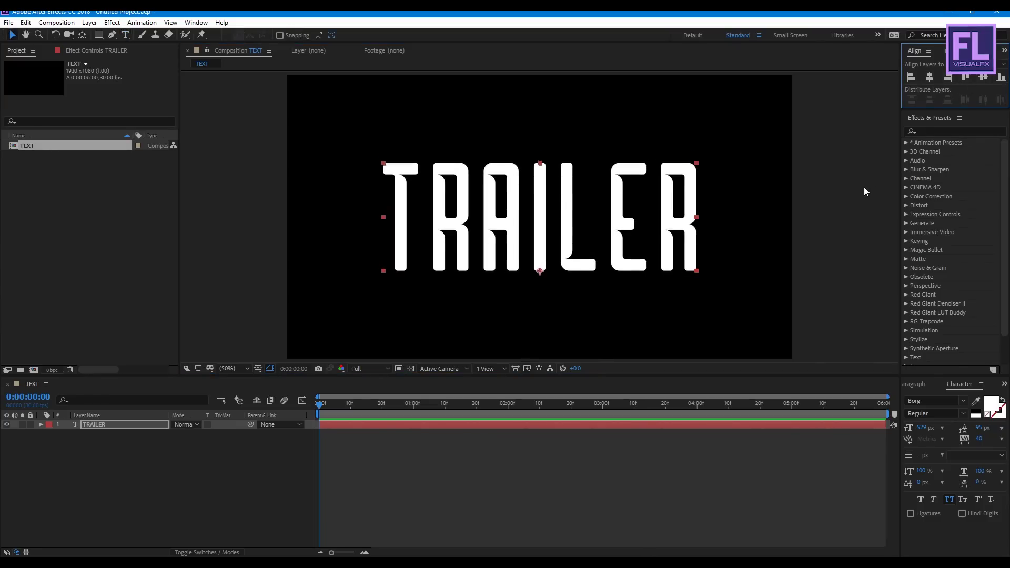
Pre-compose the TRAILER text layer as "TRAILER Comp", moving all attributes into the new composition.
left_click(83, 427)
right_click(96, 424)
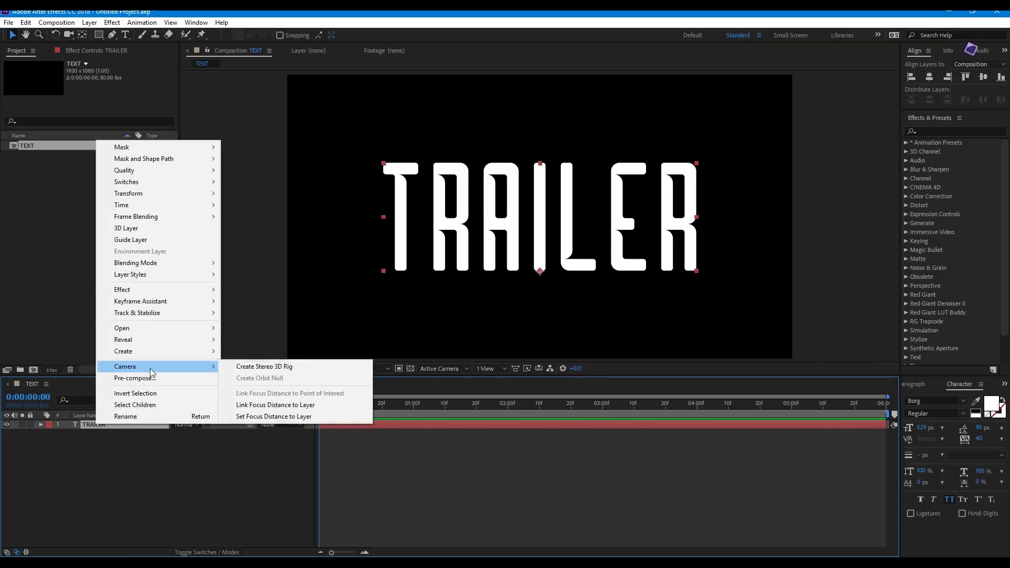
left_click(148, 378)
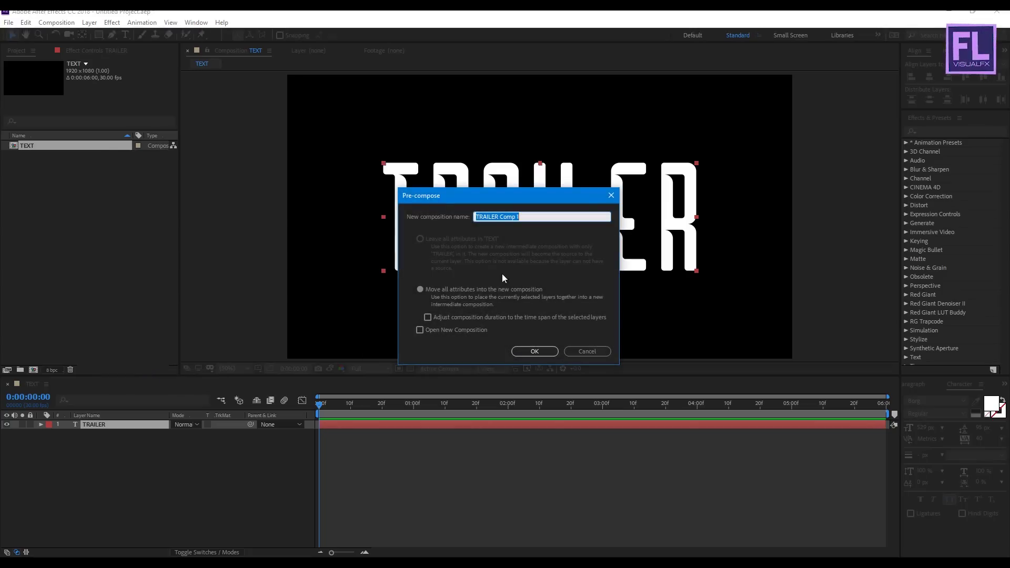
left_click(451, 292)
left_click(526, 217)
key("BackSpace")
key("BackSpace")
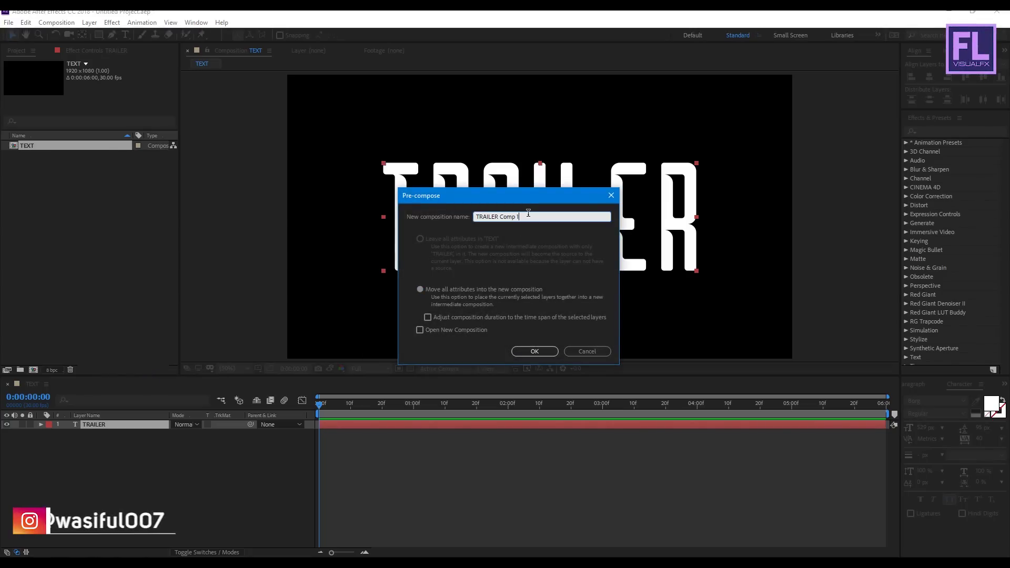
left_click(539, 349)
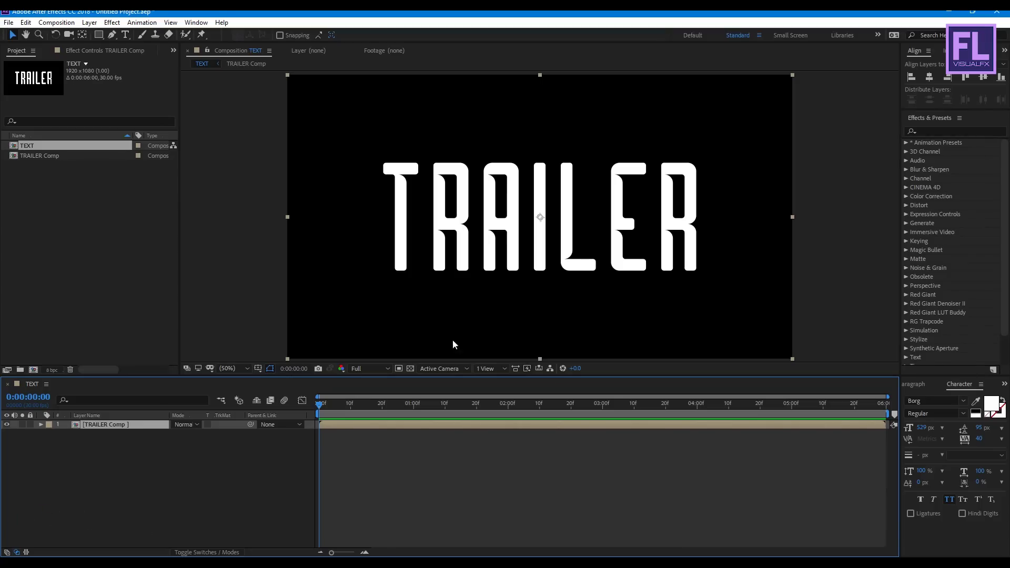
Switch to File Explorer and import the Background, Light and Metal Texture images from Project_files into the After Effects project.
left_click(96, 225)
key("alt+Tab")
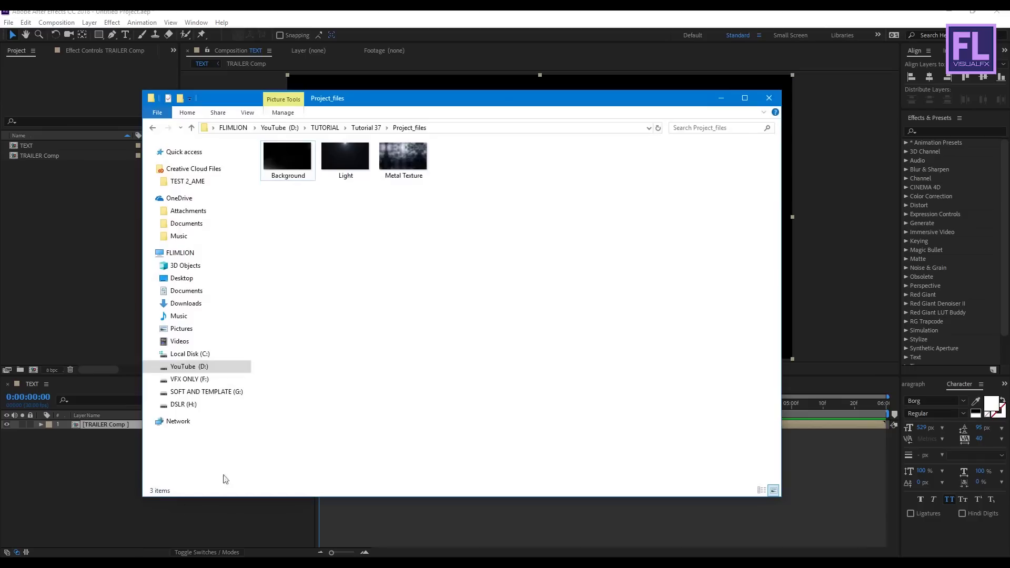
left_click_drag(472, 239, 65, 222)
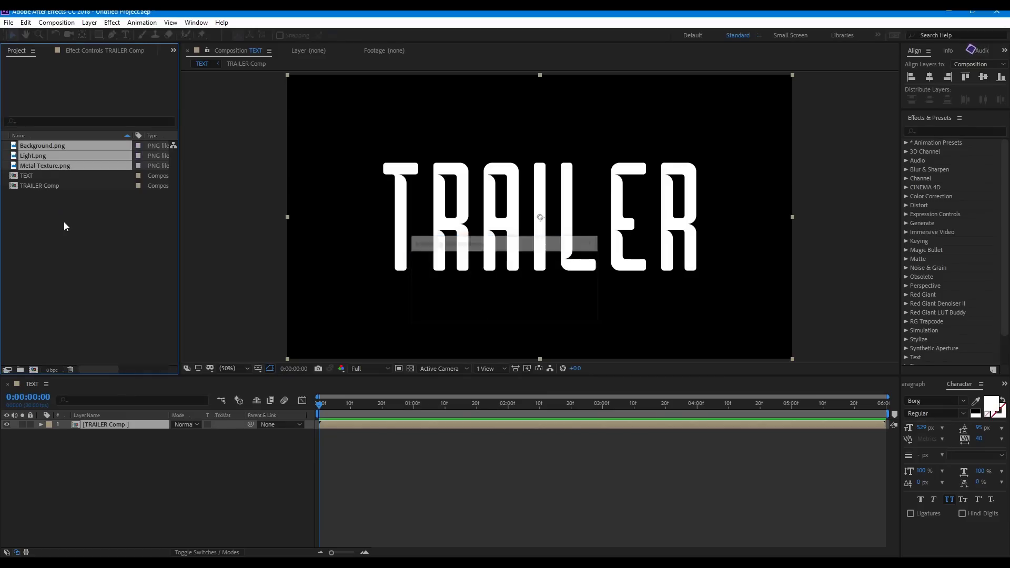
Place Metal Texture.png beneath the TRAILER Comp layer and set its track matte to Alpha Matte using TRAILER Comp.
left_click_drag(64, 169, 103, 443)
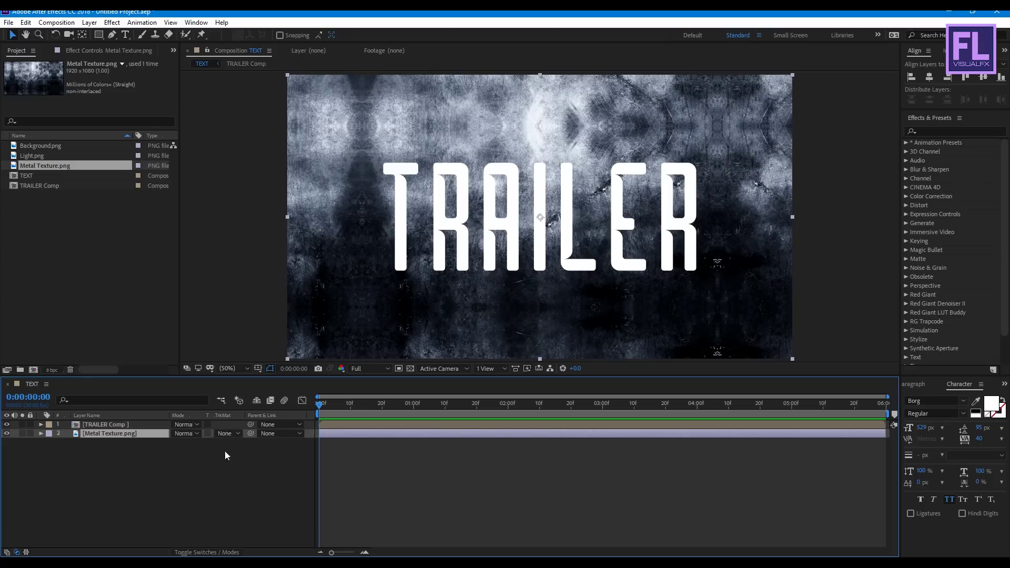
left_click(212, 552)
left_click(211, 551)
left_click(211, 548)
left_click(210, 548)
left_click(232, 433)
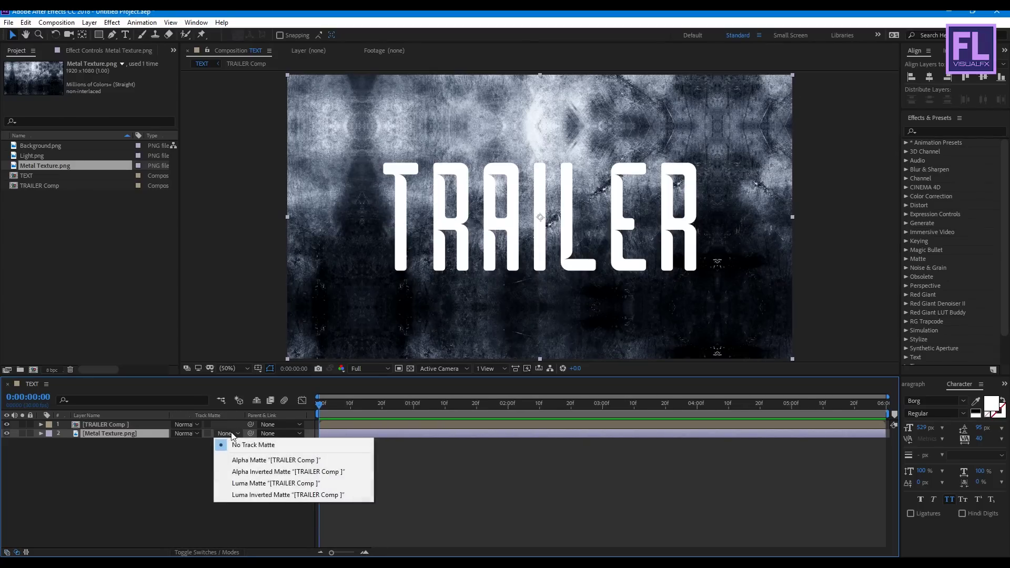
left_click(249, 463)
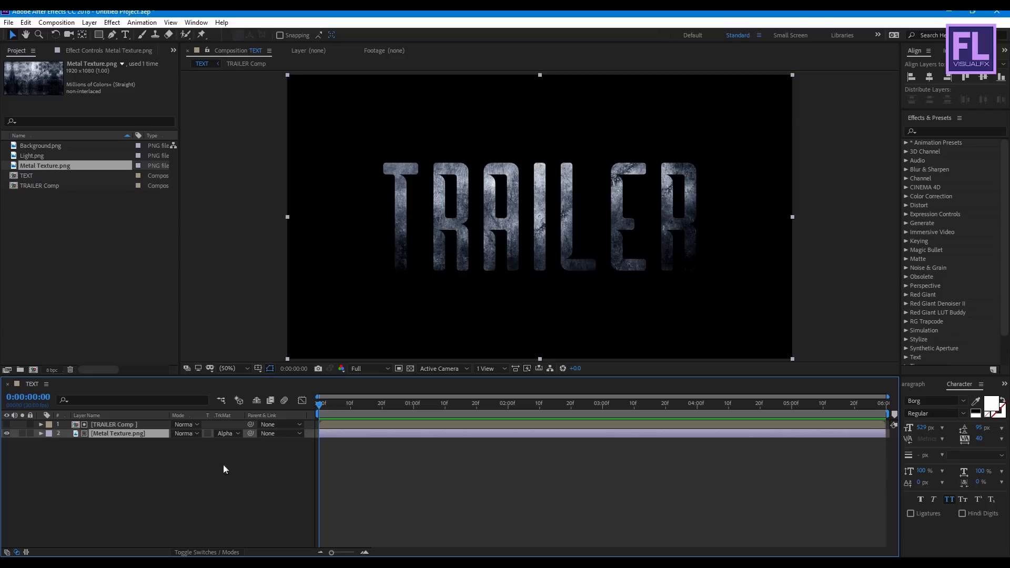
Duplicate the TRAILER Comp layer and make the top copy visible.
left_click(114, 424)
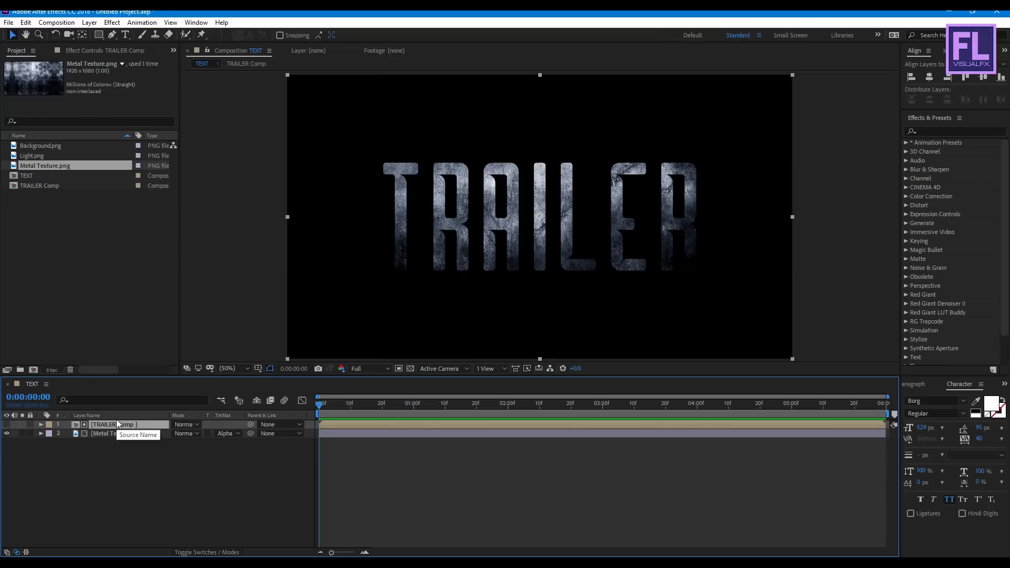
key("ctrl+d")
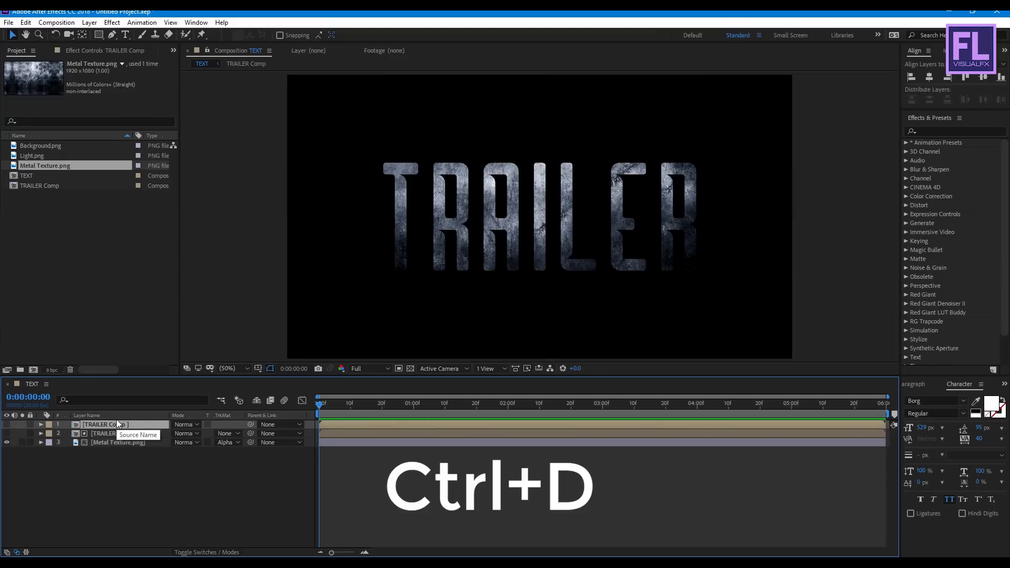
left_click(7, 425)
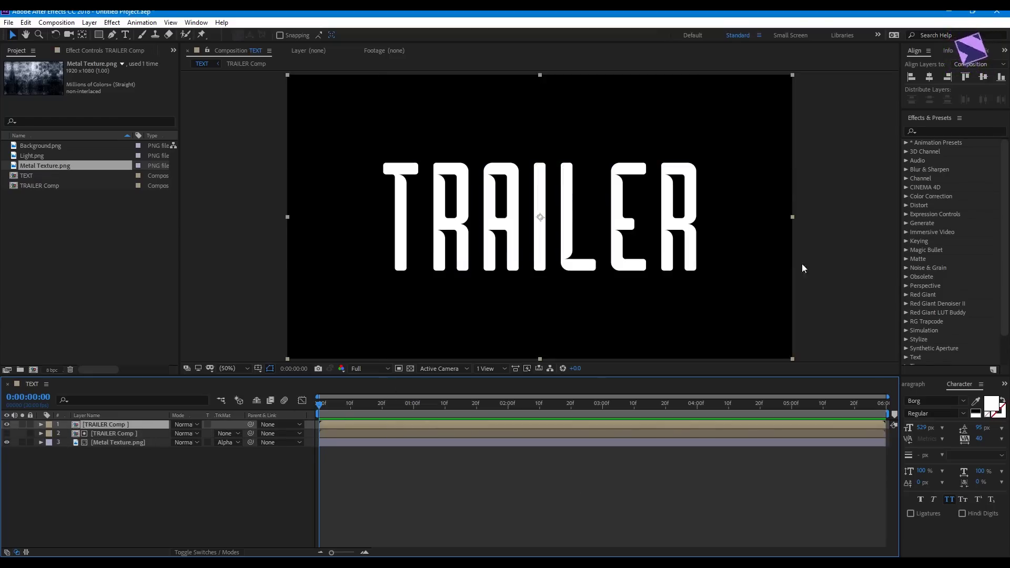
Apply the Fill effect to the top TRAILER Comp layer and set its color to black (000000).
left_click(934, 131)
type("fill")
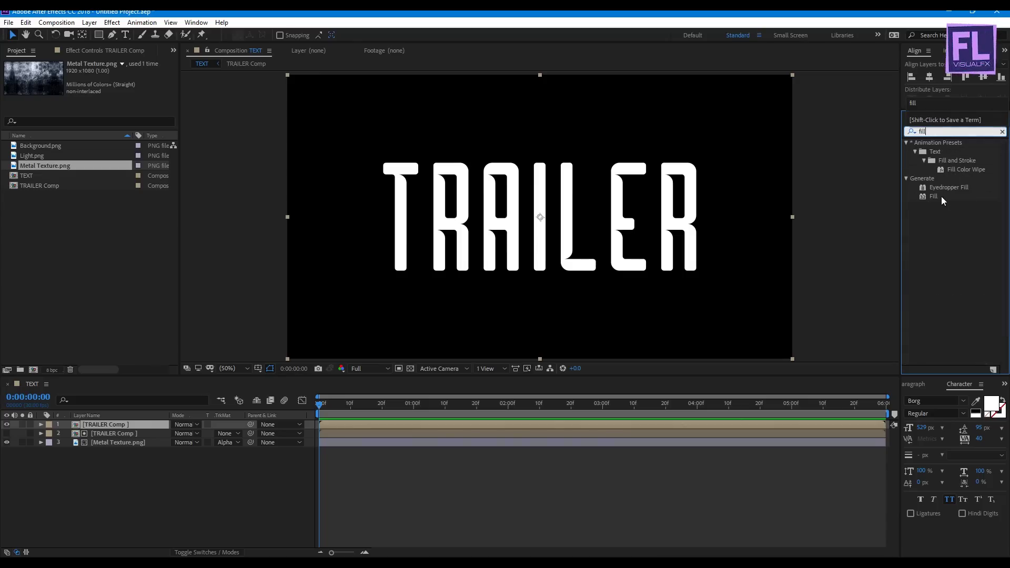
left_click_drag(934, 197, 128, 426)
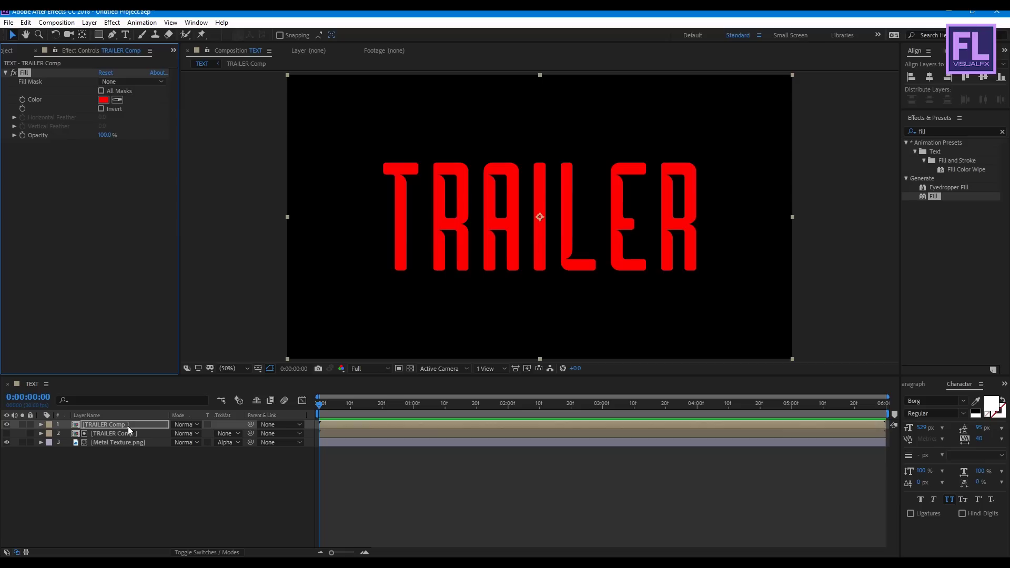
left_click(103, 99)
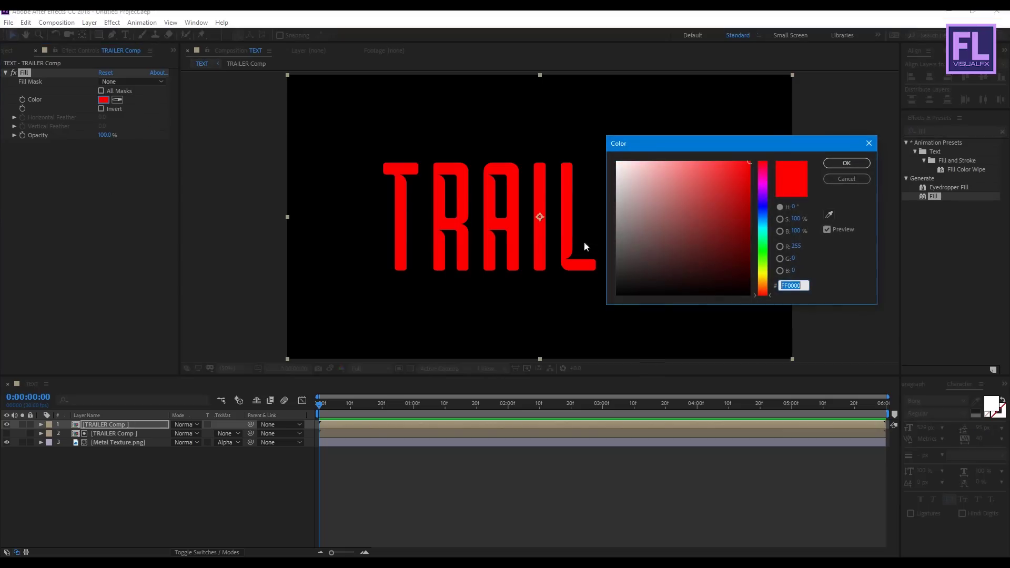
left_click_drag(643, 151, 433, 171)
left_click_drag(415, 305, 360, 351)
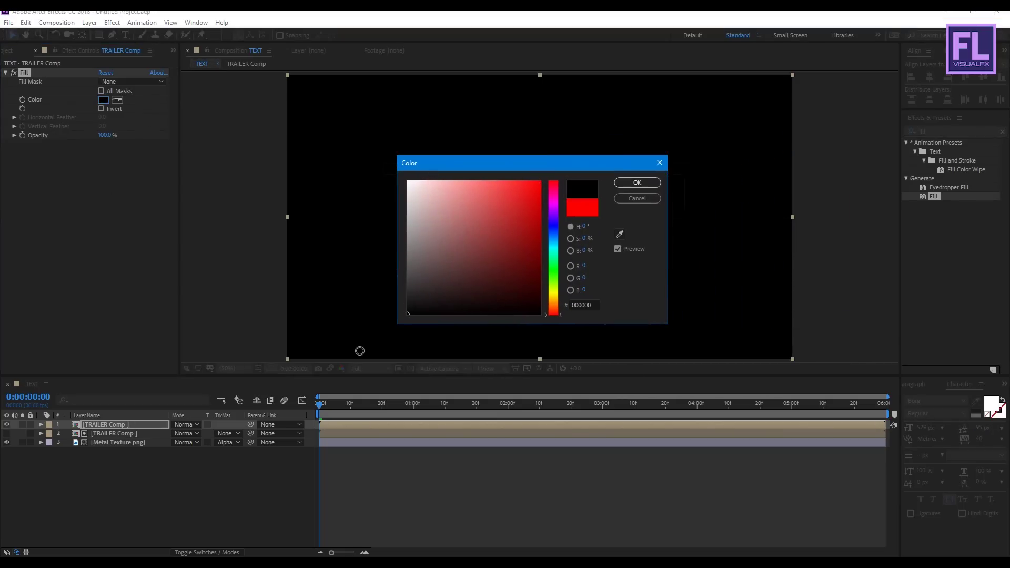
left_click(640, 182)
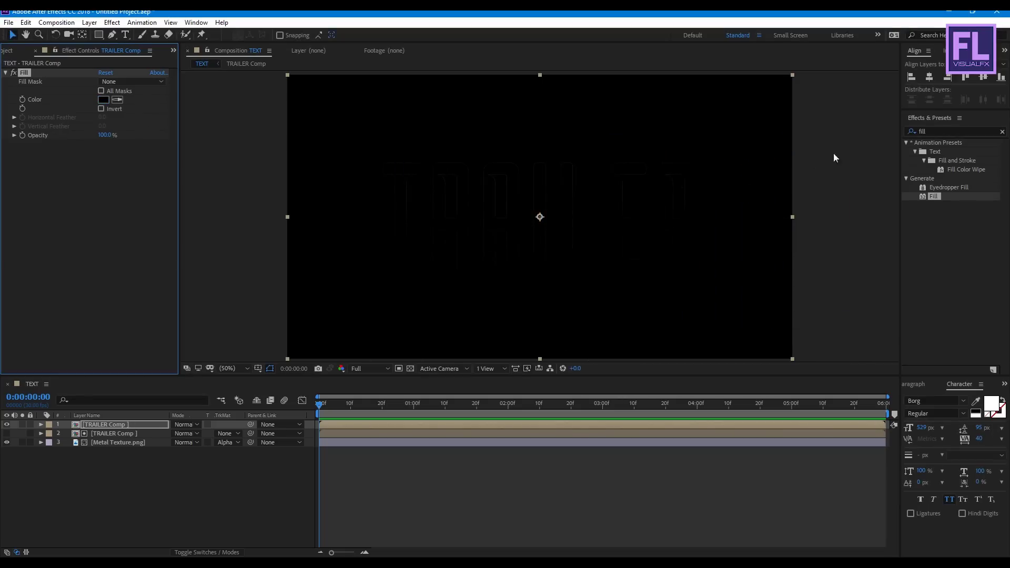
Apply Bevel Alpha to the top TRAILER Comp layer with light angle -233° and edge thickness 1.5.
left_click(950, 133)
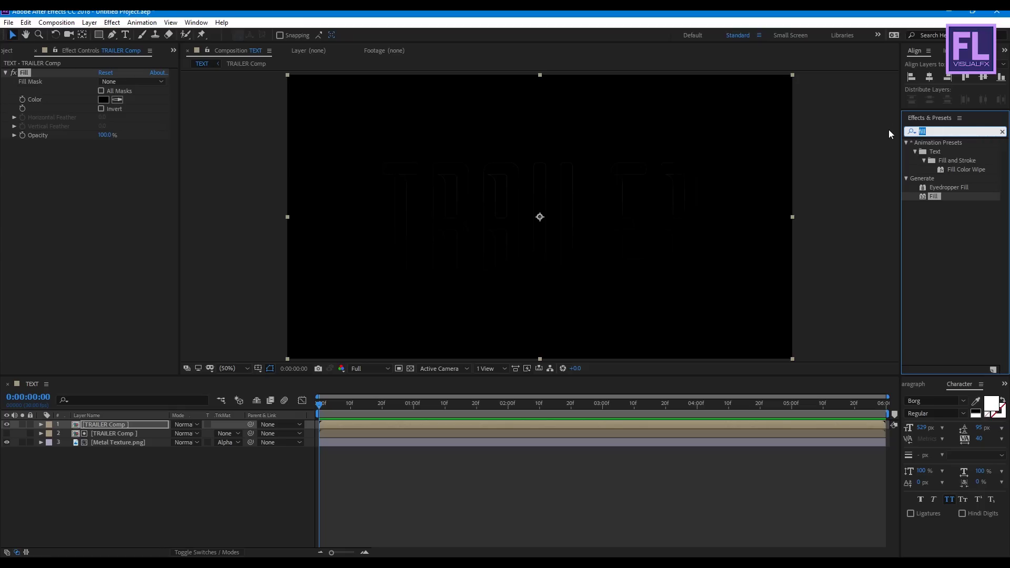
type("bevel")
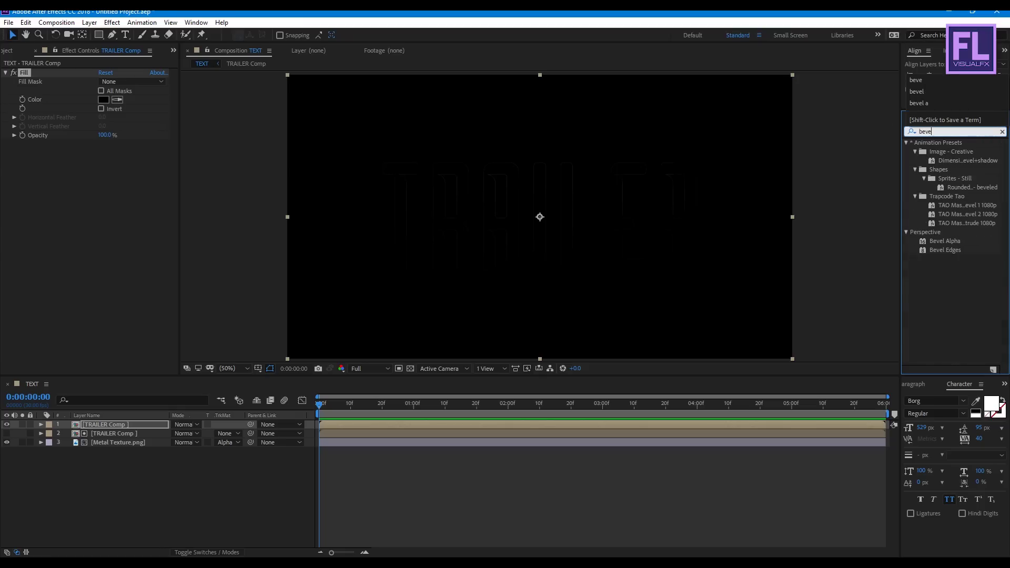
left_click(939, 241)
left_click_drag(936, 243, 140, 427)
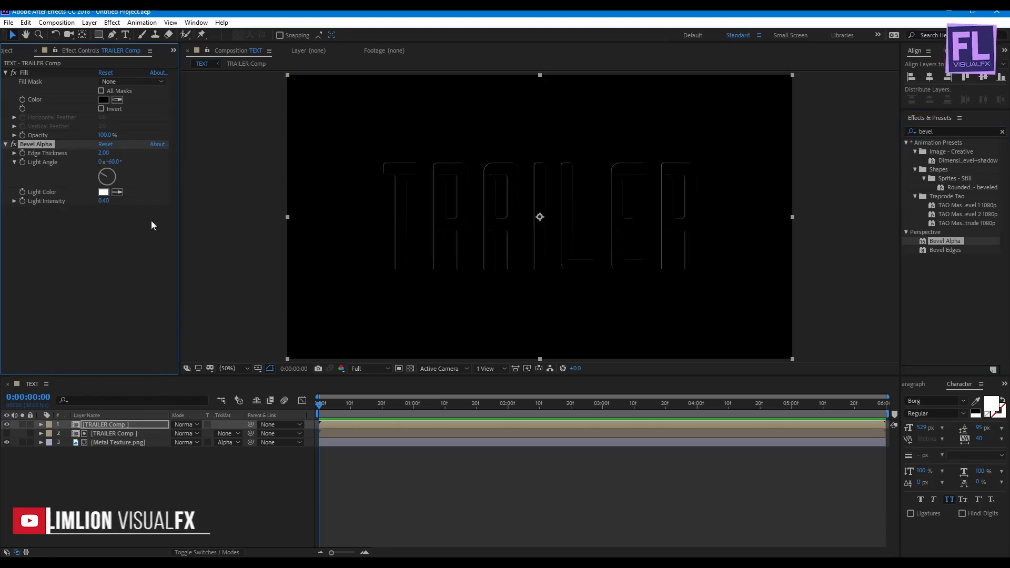
left_click_drag(113, 183, 118, 187)
left_click(104, 153)
type("1.5")
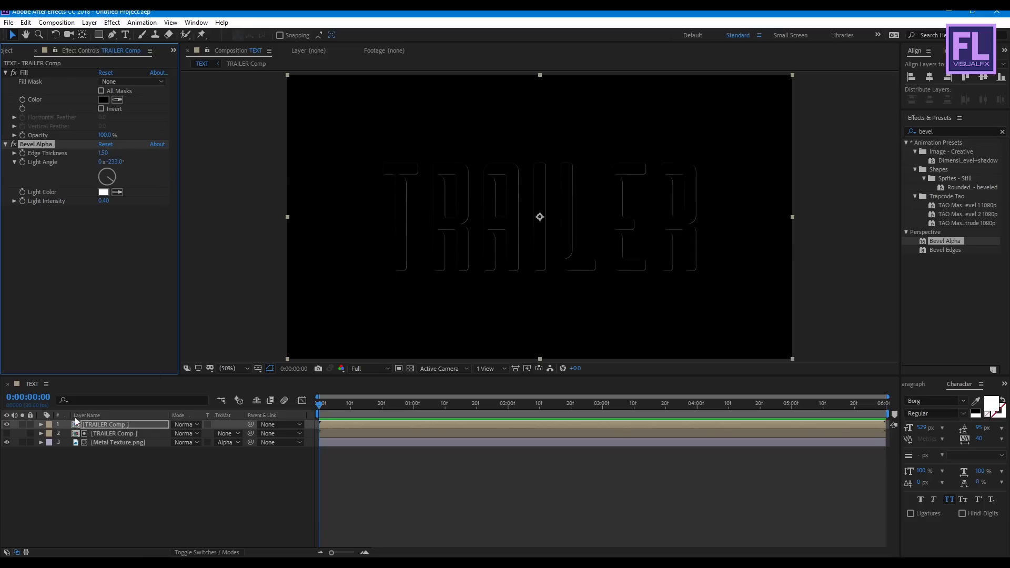
Set the top TRAILER Comp layer's blending mode to Add and duplicate the layer.
left_click(141, 424)
left_click(181, 424)
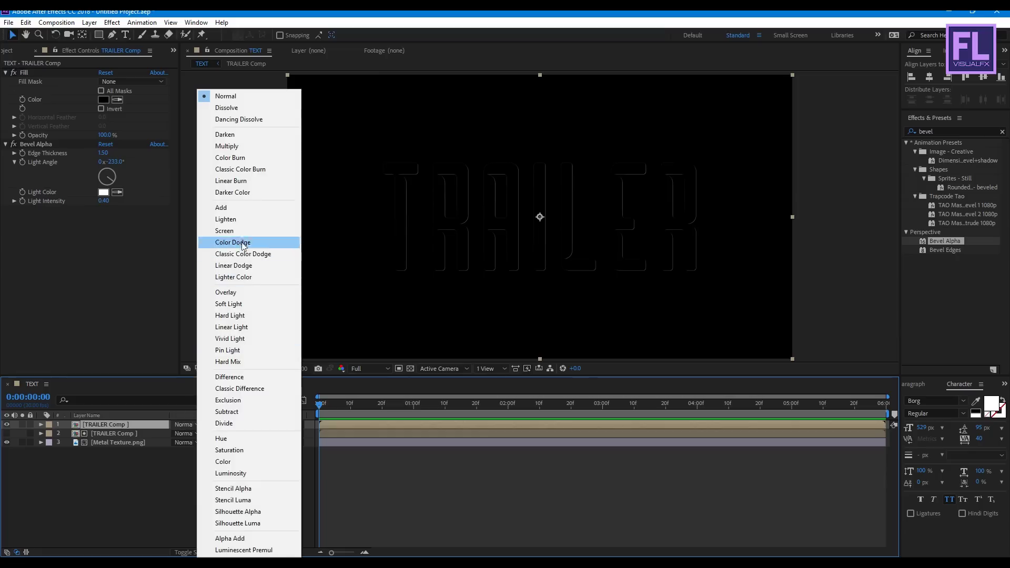
left_click(244, 210)
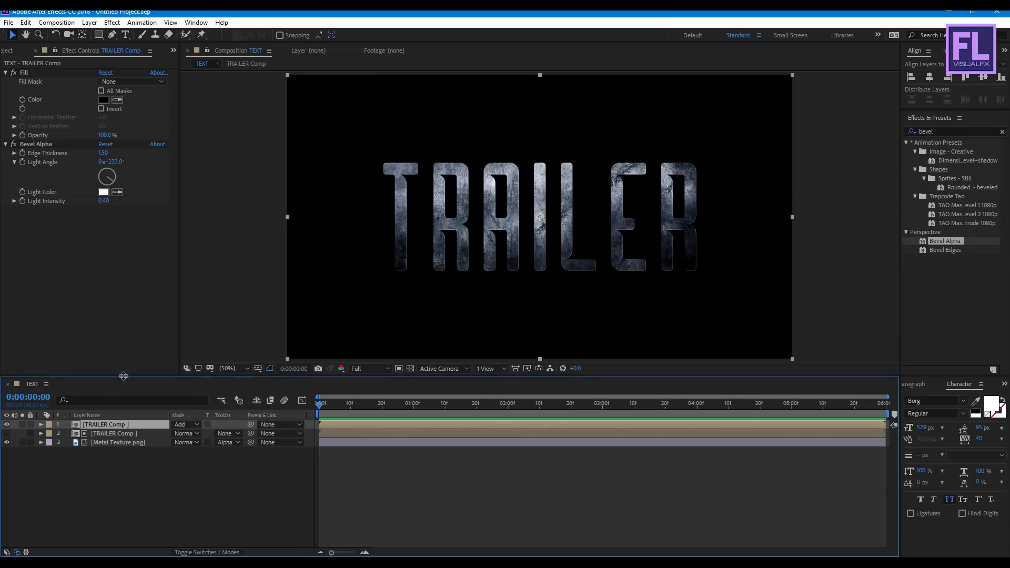
key("ctrl+d")
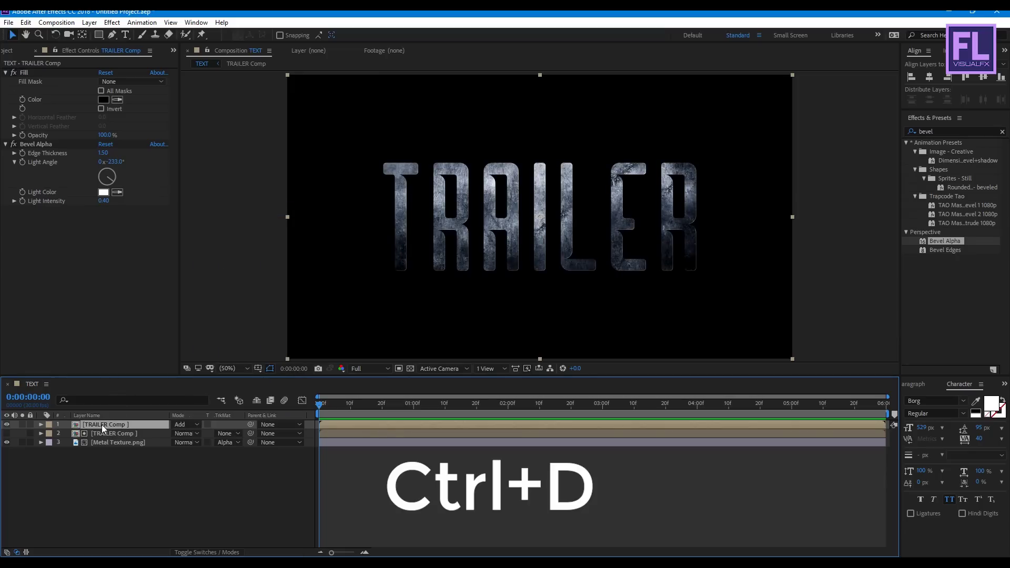
left_click(125, 481)
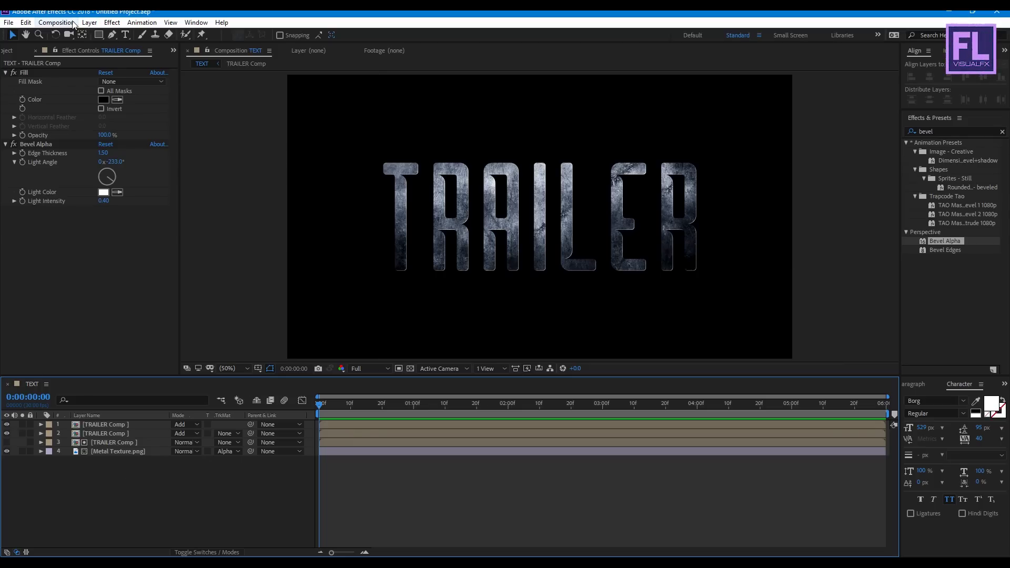
Create a new composition named MAIN.
left_click(56, 22)
left_click(79, 39)
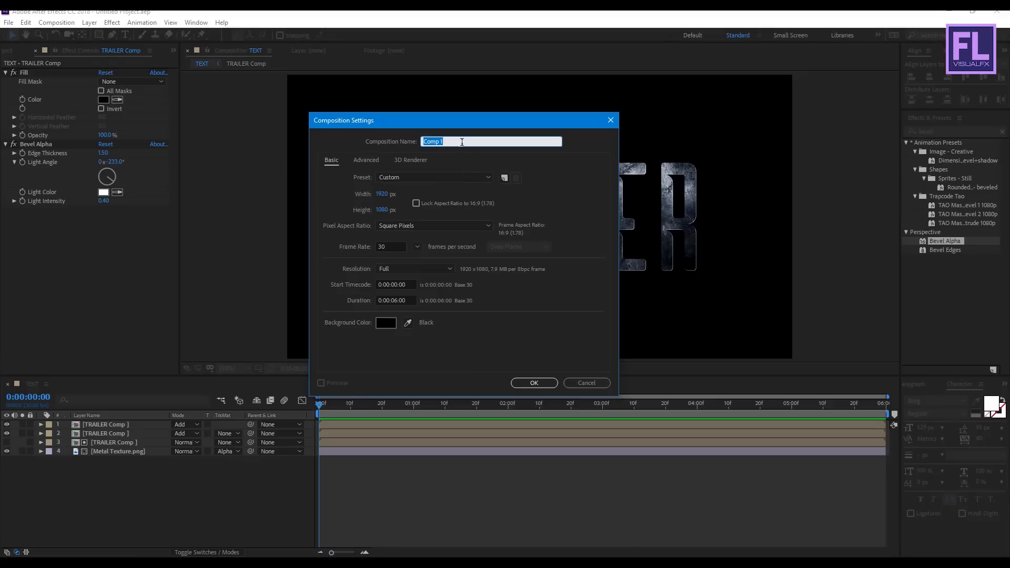
type("MAIN")
key("Return")
left_click(372, 151)
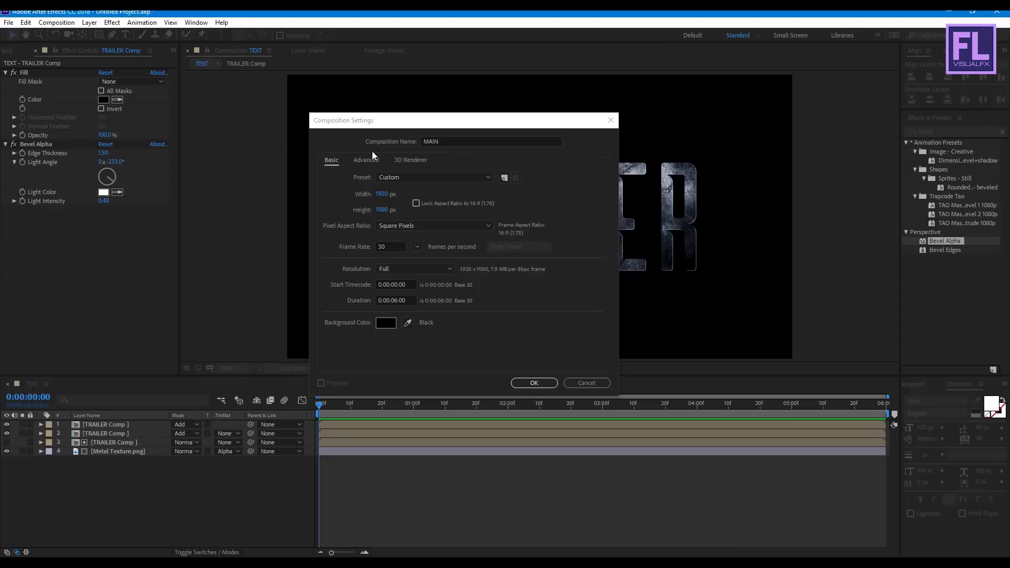
Finish creating the MAIN composition and add Background.png to it with the TEXT composition above it.
left_click(535, 382)
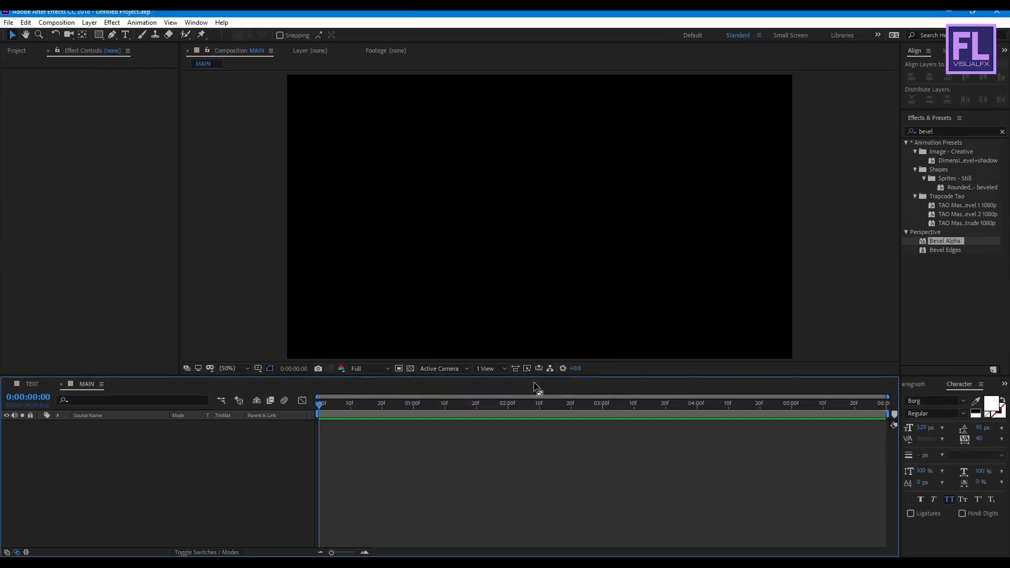
left_click(35, 50)
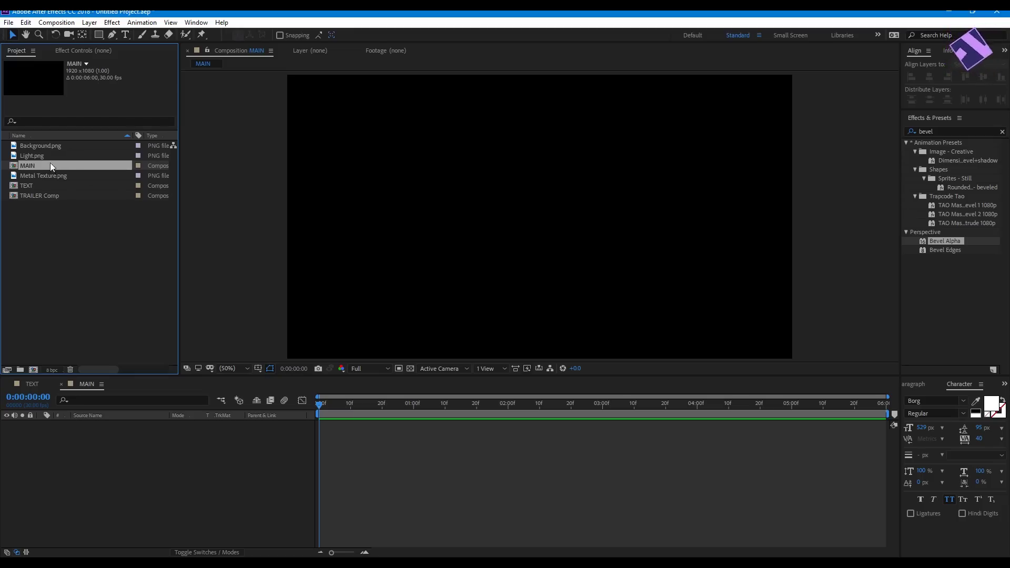
left_click_drag(27, 146, 111, 457)
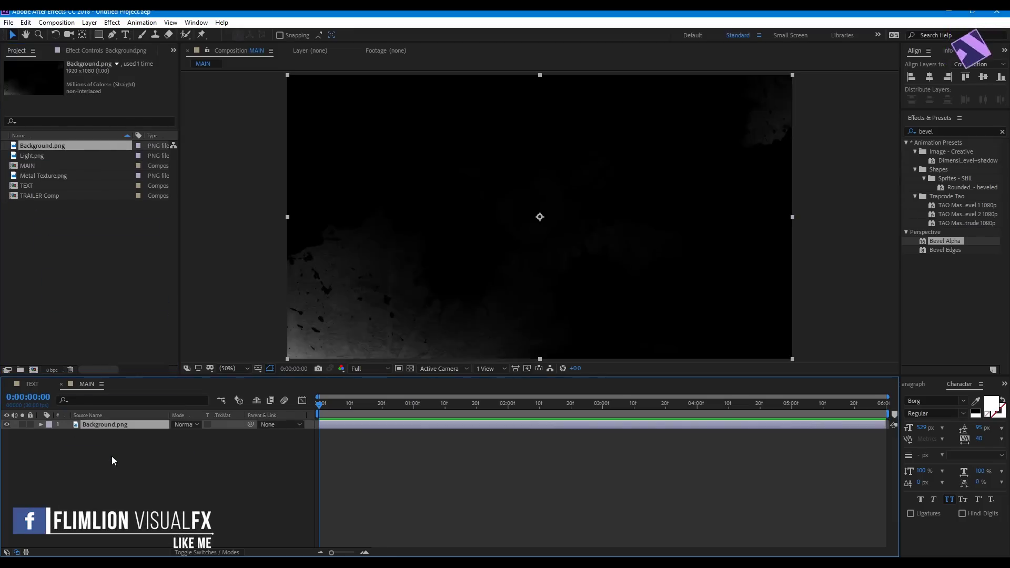
left_click_drag(42, 186, 105, 424)
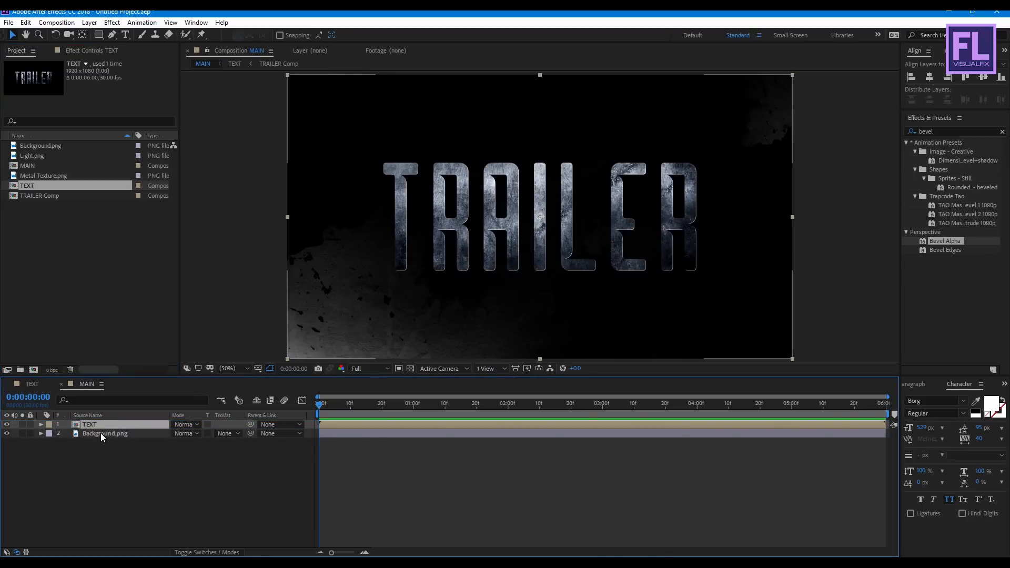
Copy the TRAILER text layer from TRAILER Comp into MAIN above the TEXT layer and hide it.
left_click(27, 196)
double_click(41, 196)
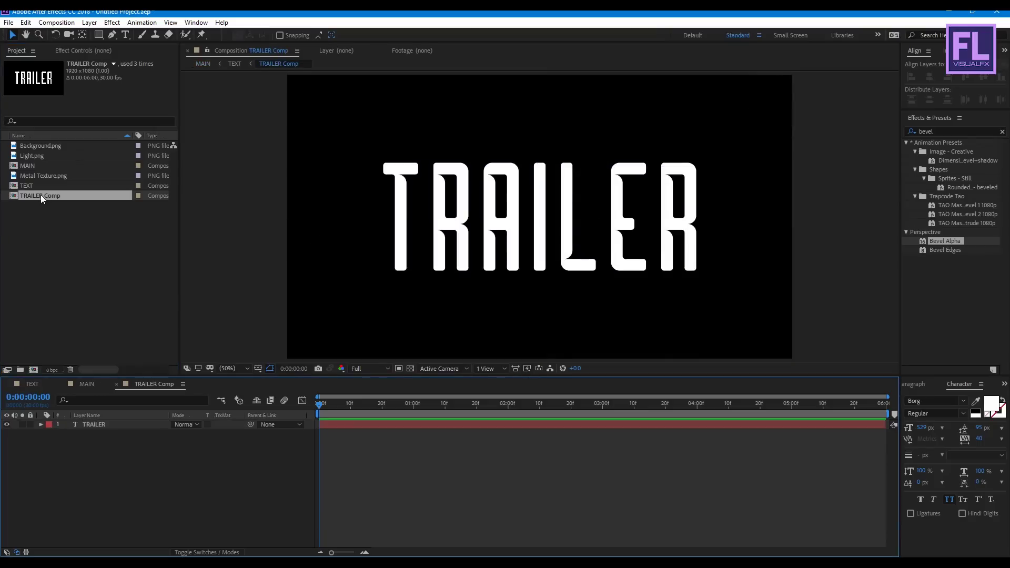
left_click(94, 425)
key("ctrl+c")
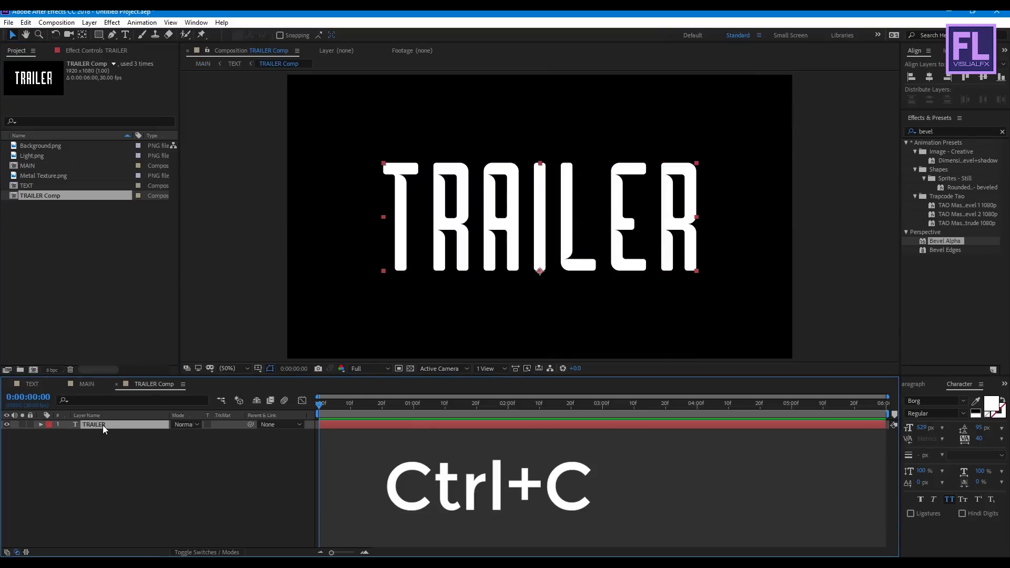
left_click(88, 384)
left_click(96, 467)
key("ctrl+v")
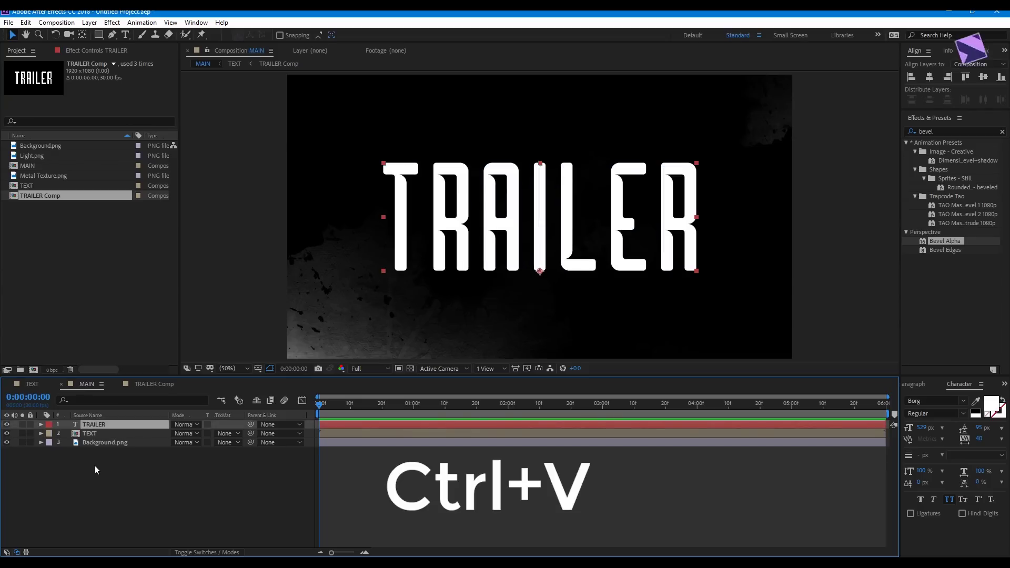
left_click(7, 425)
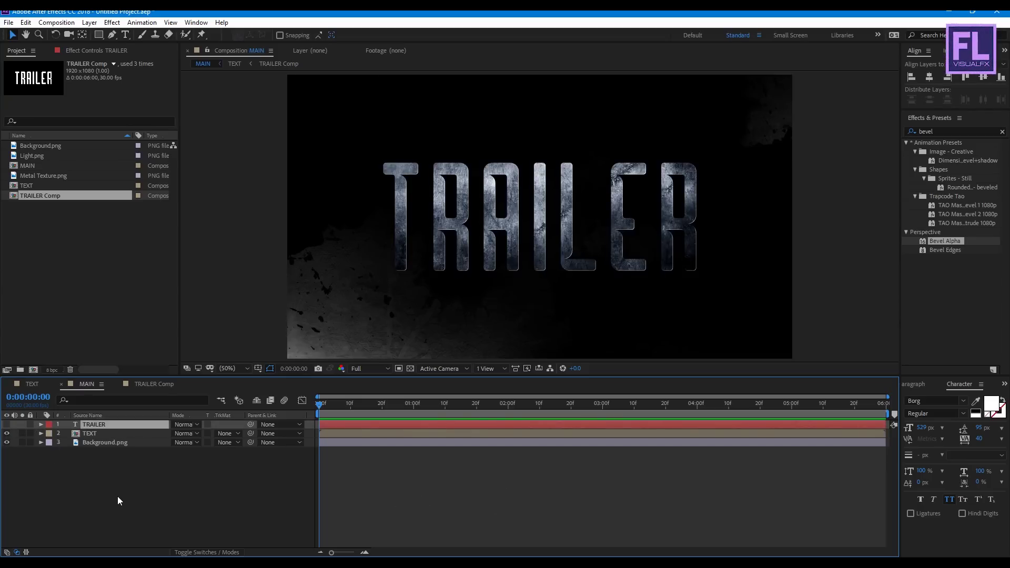
Create a new black solid named SABER in the MAIN composition.
right_click(101, 488)
mouse_move(154, 372)
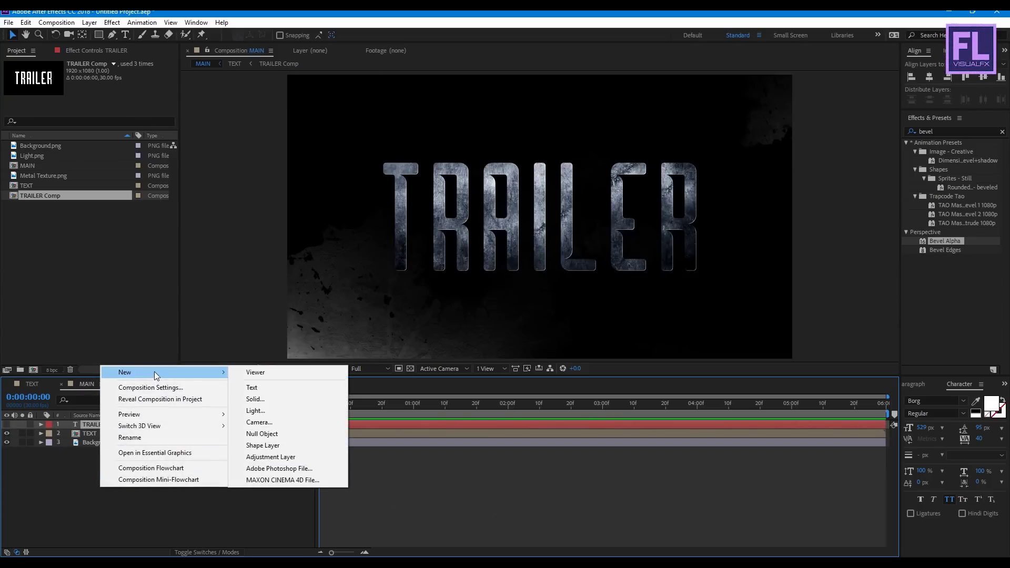
left_click(265, 399)
type("SABER")
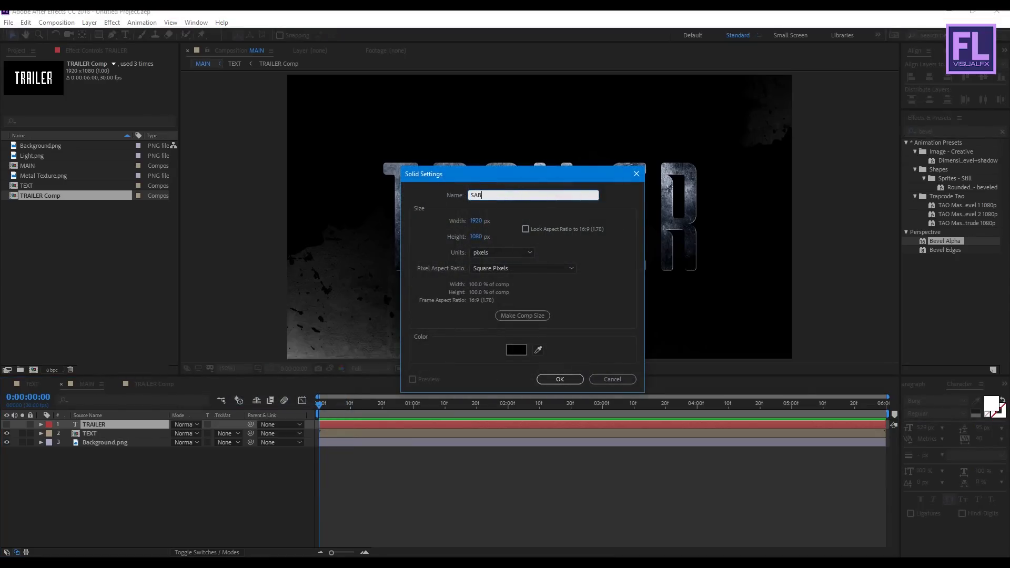
left_click(570, 383)
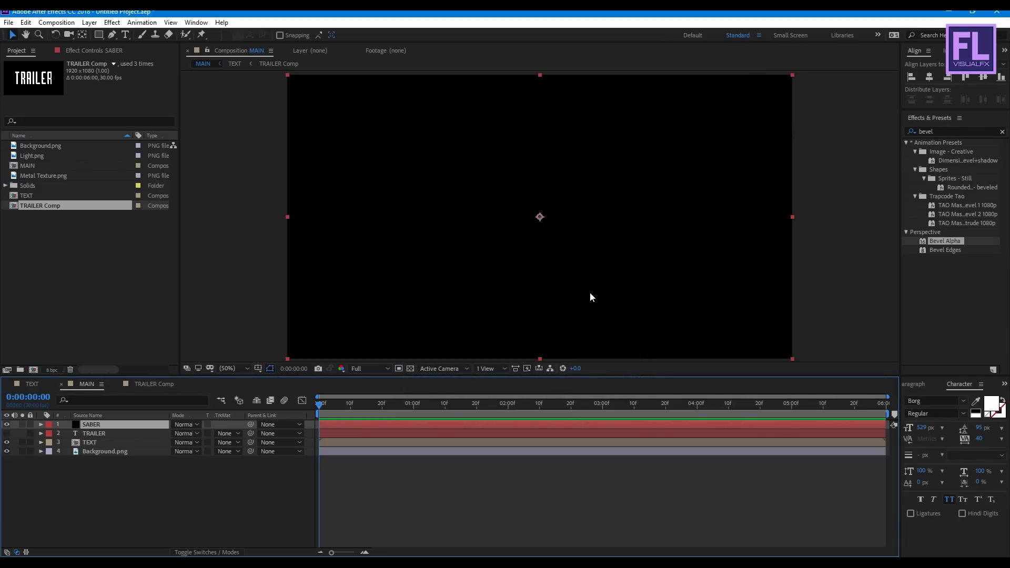
Find the Saber effect and apply it to the SABER solid.
left_click(1001, 134)
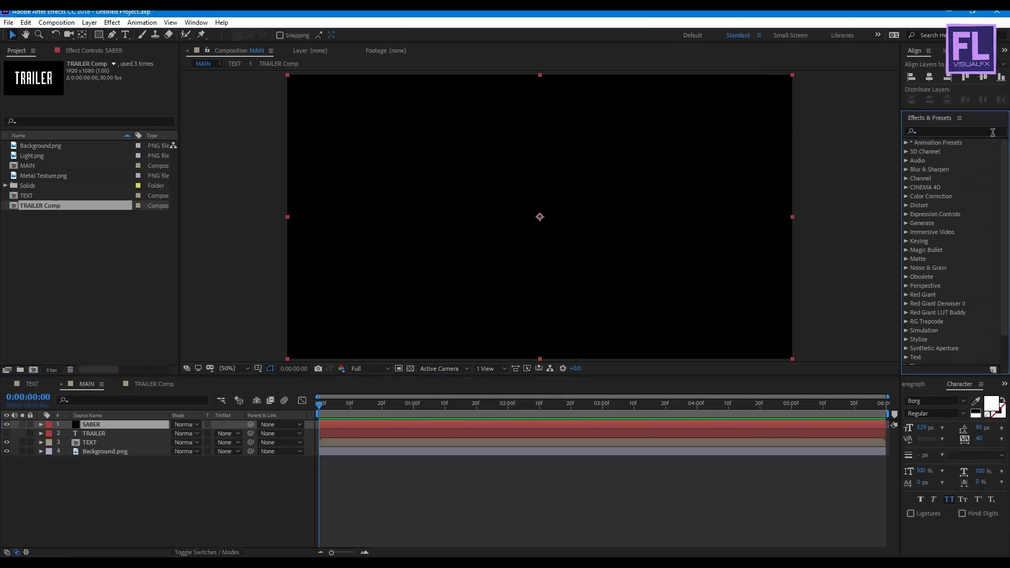
type("saber")
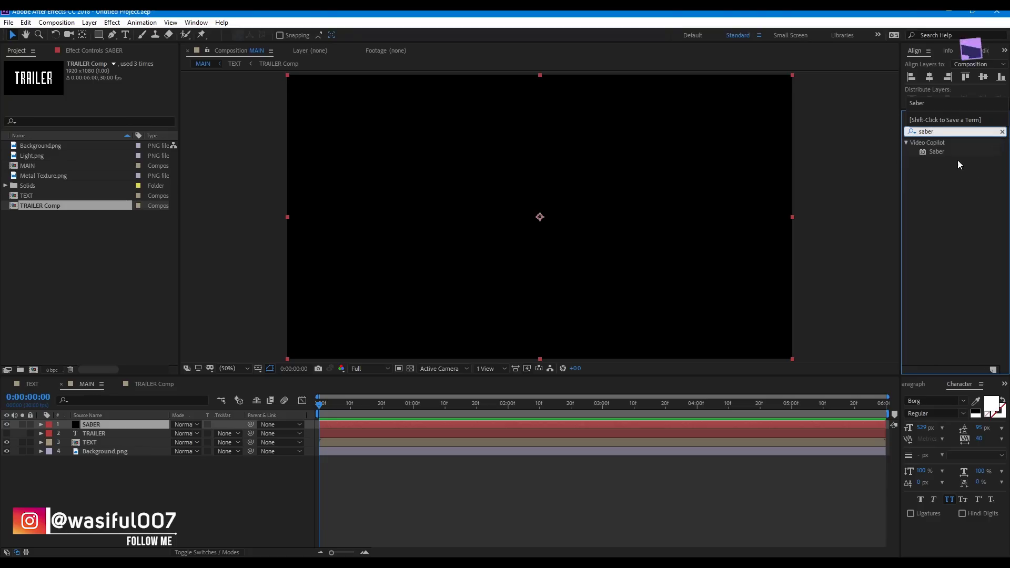
left_click_drag(942, 153, 592, 201)
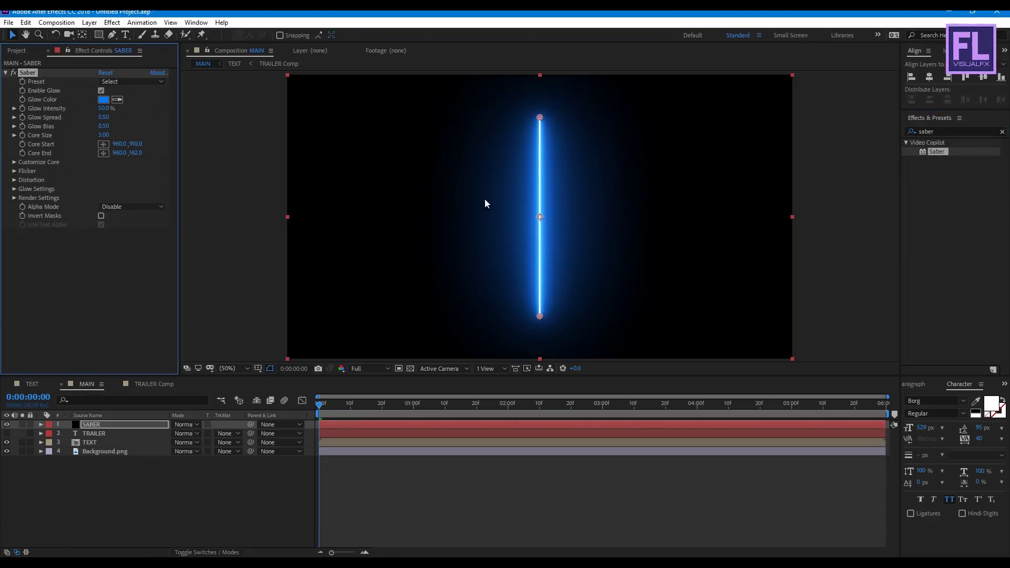
Set the Saber effect's Glow Intensity to 30% and Glow Spread to 0.2.
type("30")
key("Return")
left_click(104, 117)
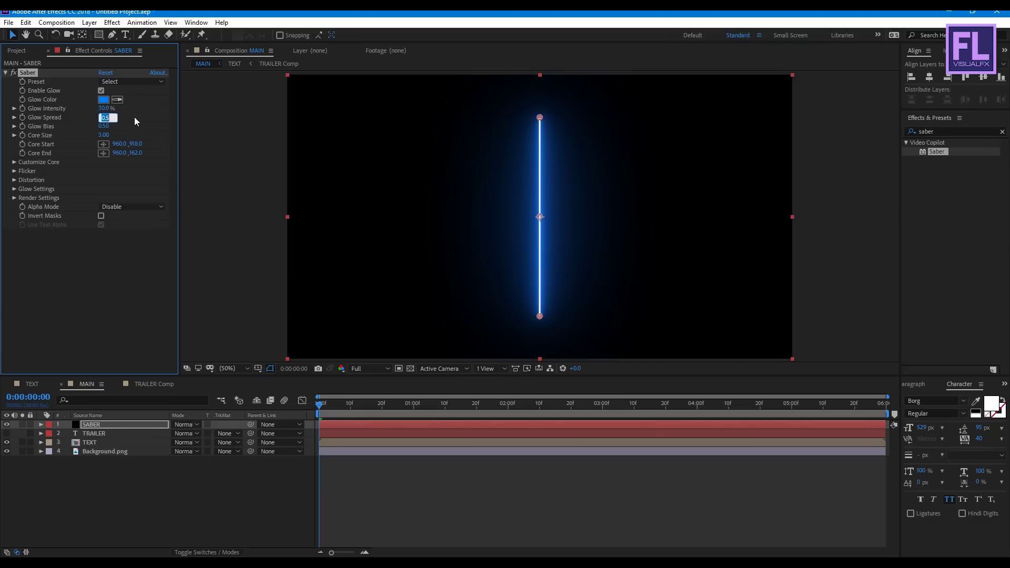
type("0.2")
key("Return")
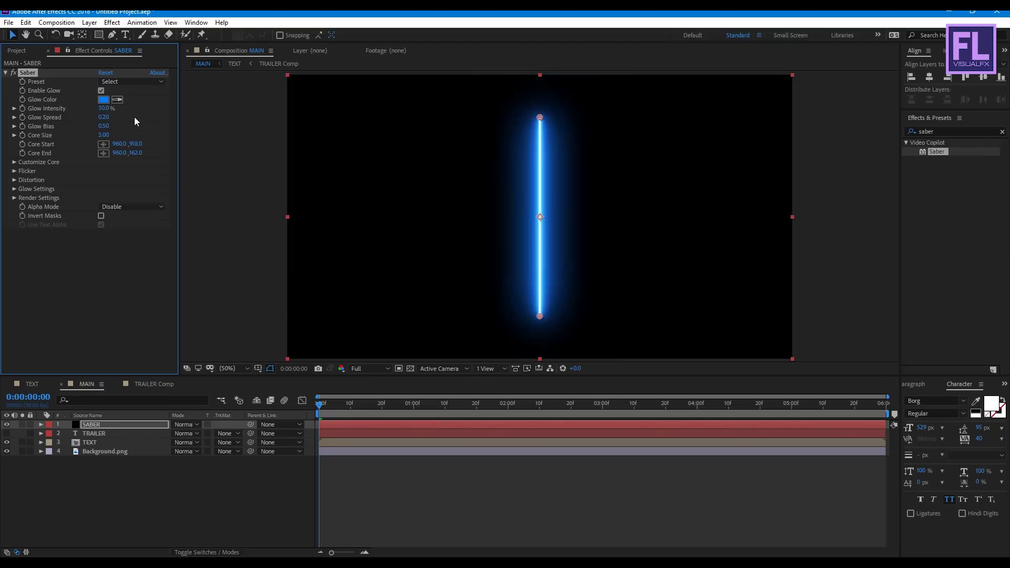
Set the Saber effect's Glow Bias to 0.6 and Core Size to 1.5.
left_click(104, 126)
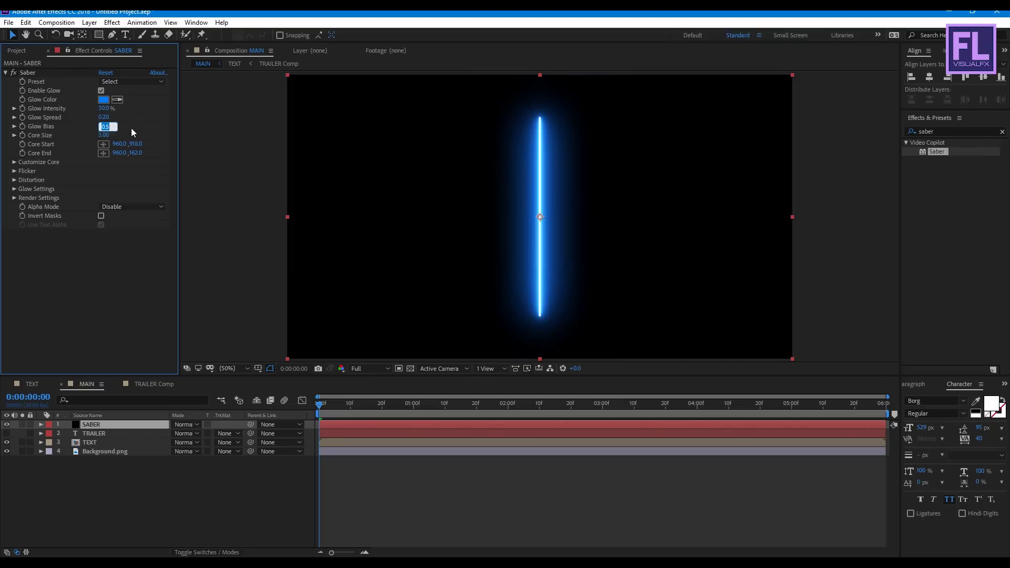
type("0.6")
key("Return")
left_click(104, 135)
type("1.5")
key("Return")
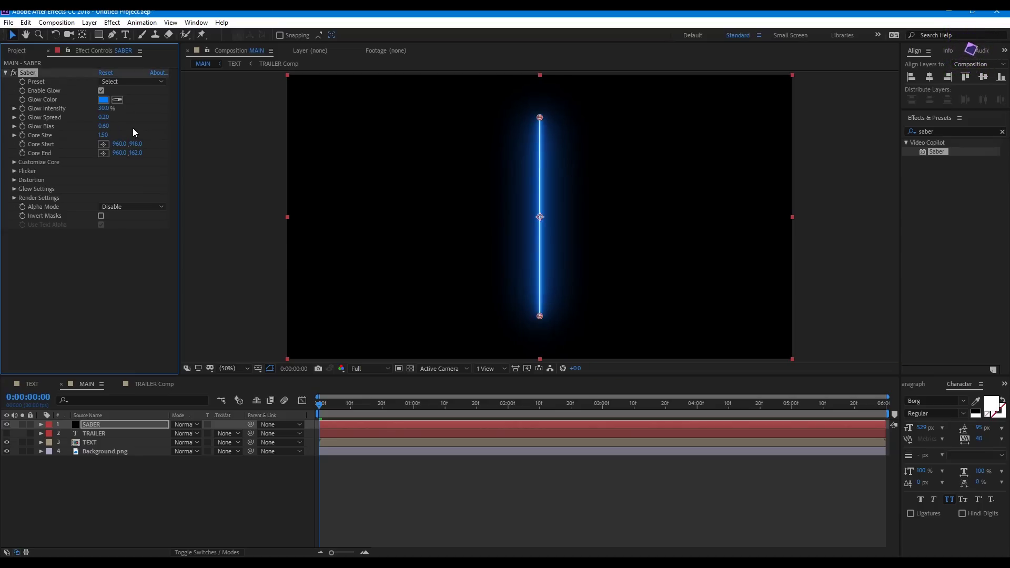
Set Saber's Core Type to Text Layer using the TRAILER layer, with Start Size and End Offset at 0%.
left_click(14, 162)
left_click(131, 171)
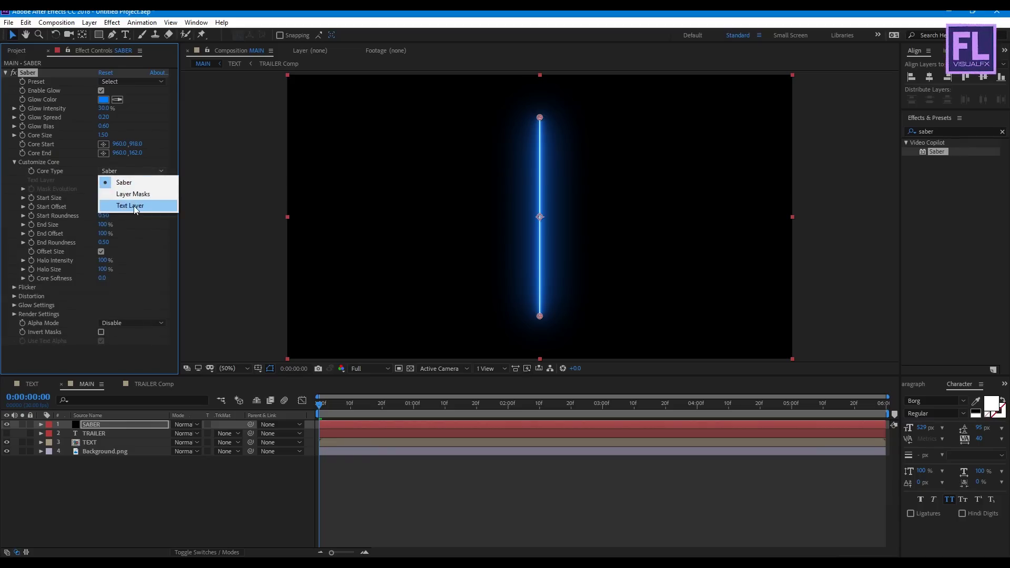
left_click(136, 206)
left_click(117, 180)
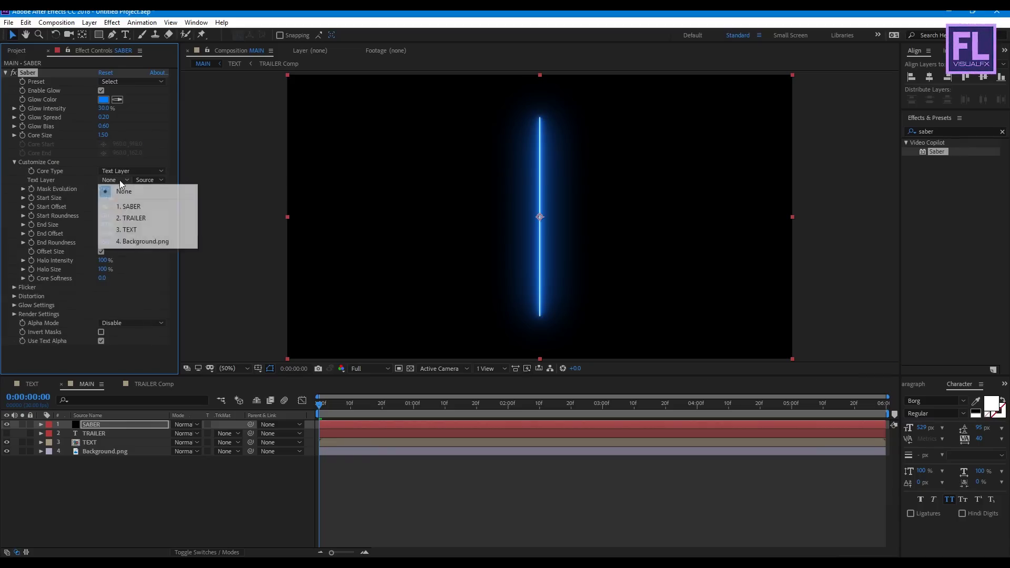
left_click(135, 217)
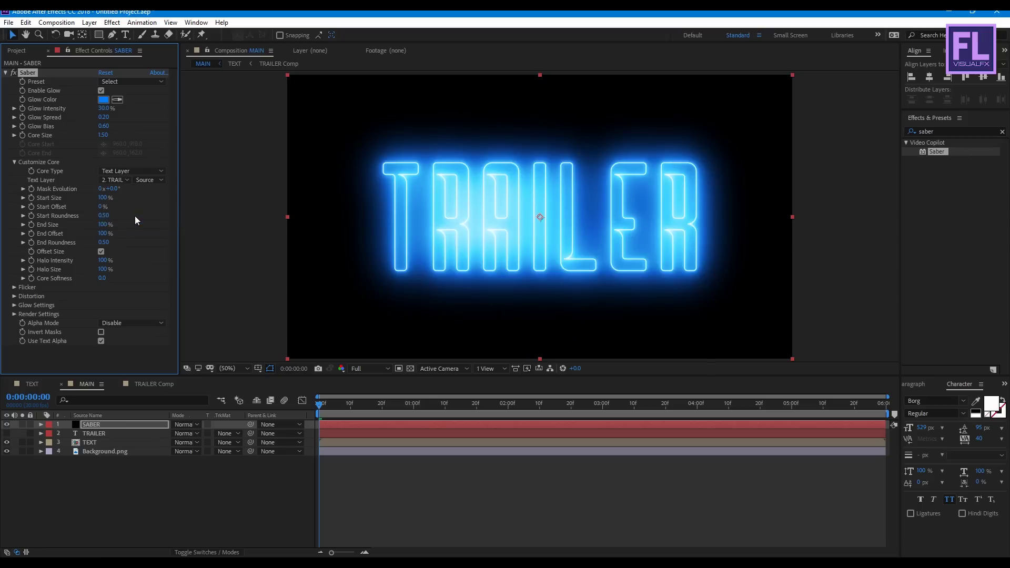
left_click_drag(103, 197, 25, 198)
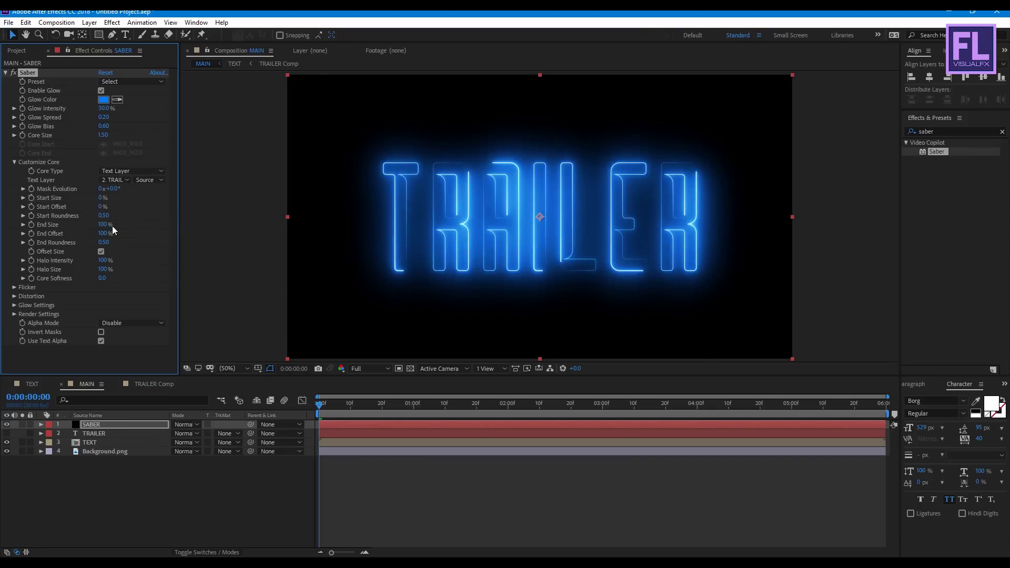
left_click_drag(104, 236, 23, 233)
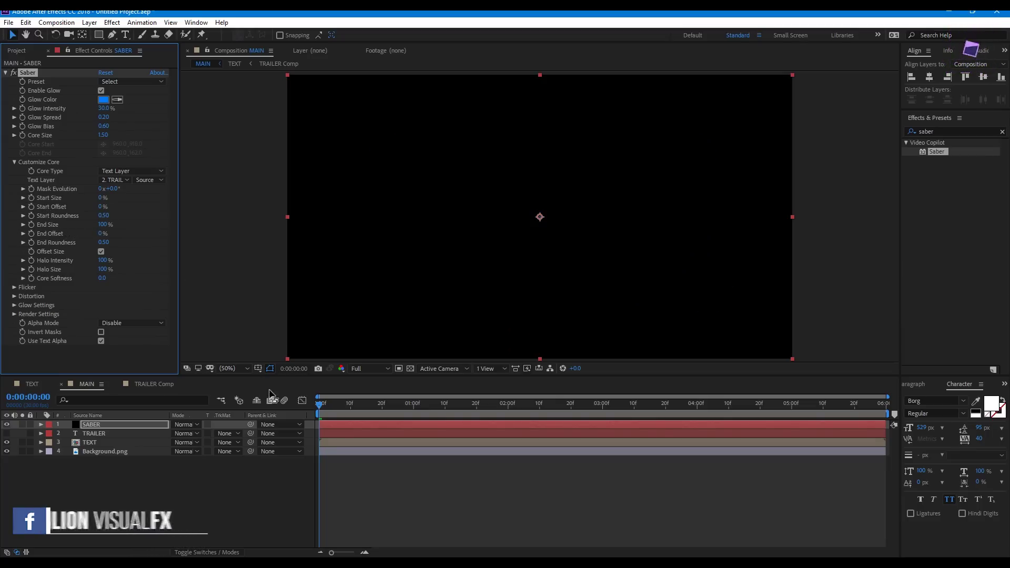
Keyframe Saber's Start Offset from 0% at 0:00:00:00 to 10% at 0:00:01:02.
left_click(320, 403)
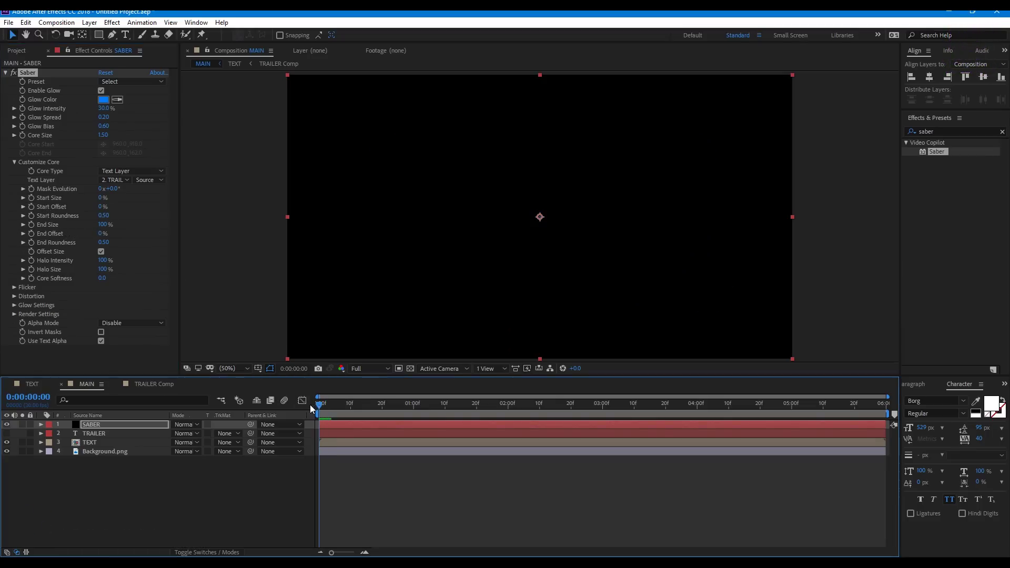
left_click(31, 208)
left_click_drag(321, 406, 423, 414)
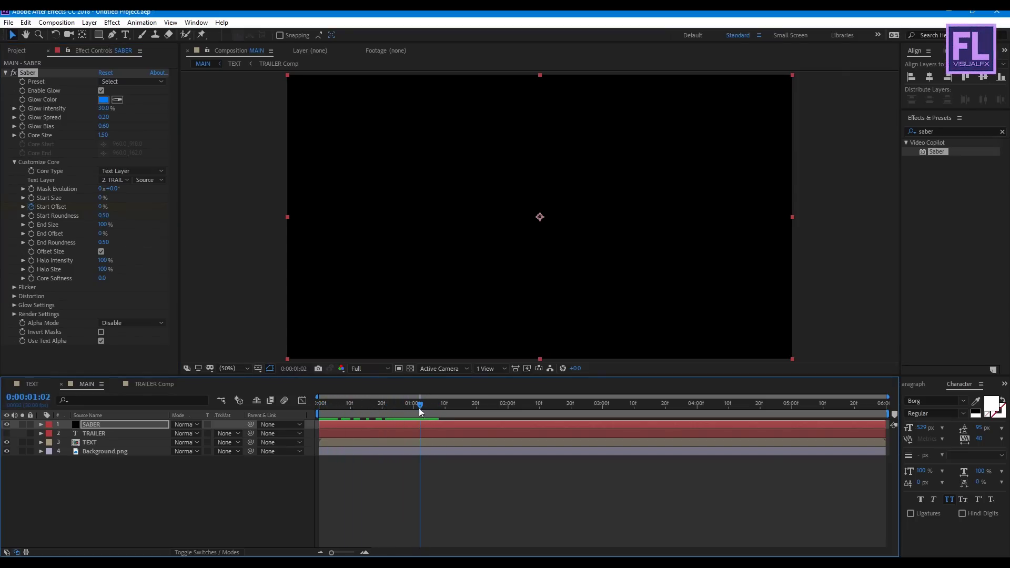
left_click(100, 208)
type("10")
key("Return")
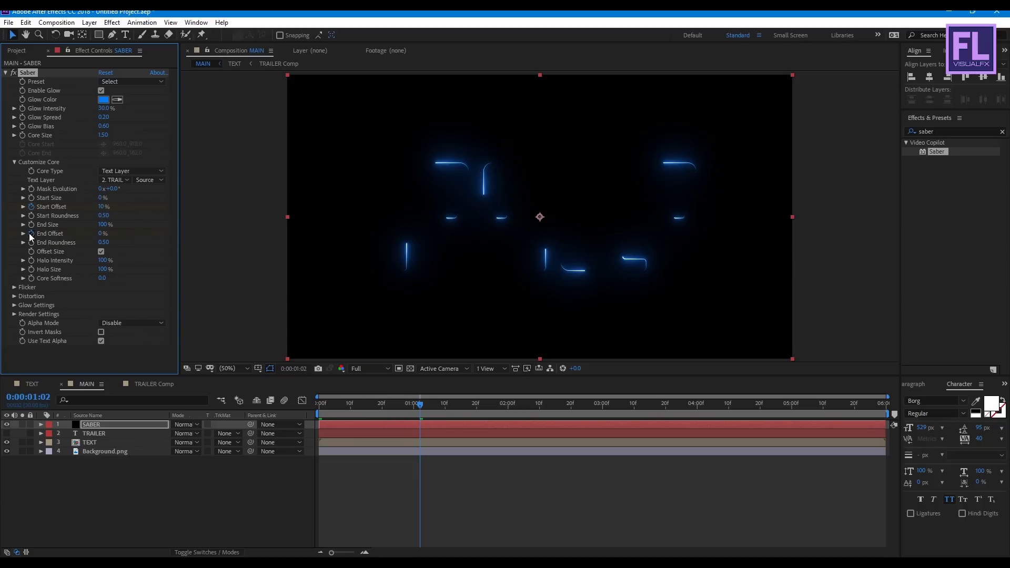
Keyframe Saber's End Offset from 0% at 0:00:01:02 to 10% at 0:00:01:28.
left_click_drag(426, 405, 504, 411)
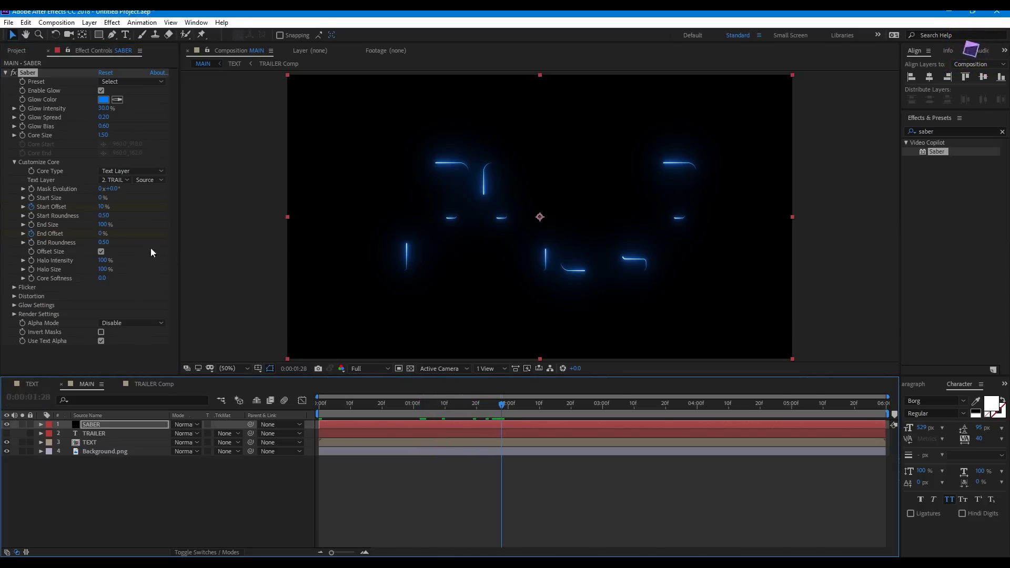
left_click(102, 233)
type("10")
key("Return")
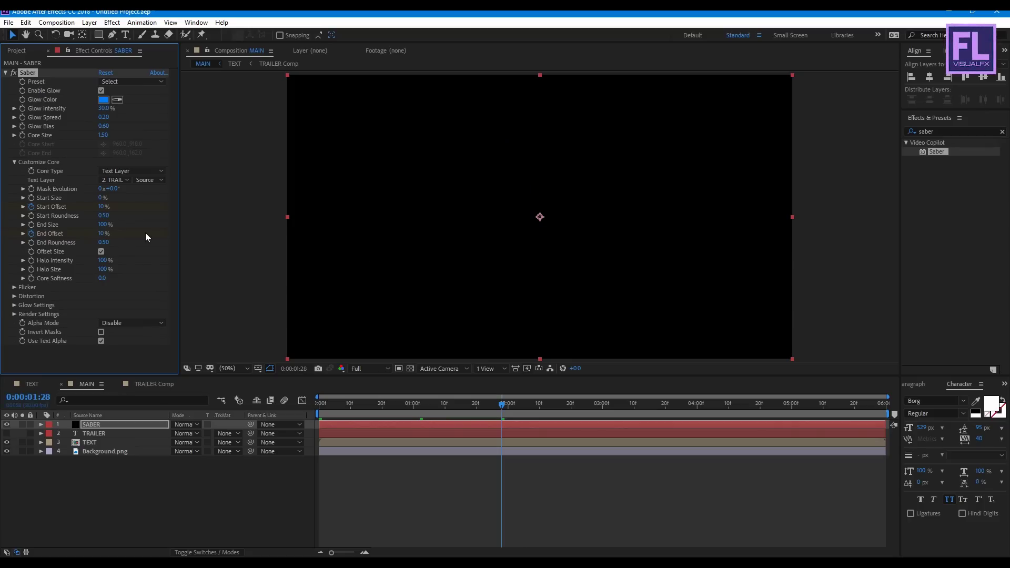
Reveal the SABER layer's keyframes and animate Mask Evolution from 0° at 0:00:00:00 to 218° at 0:00:02:06.
left_click(130, 425)
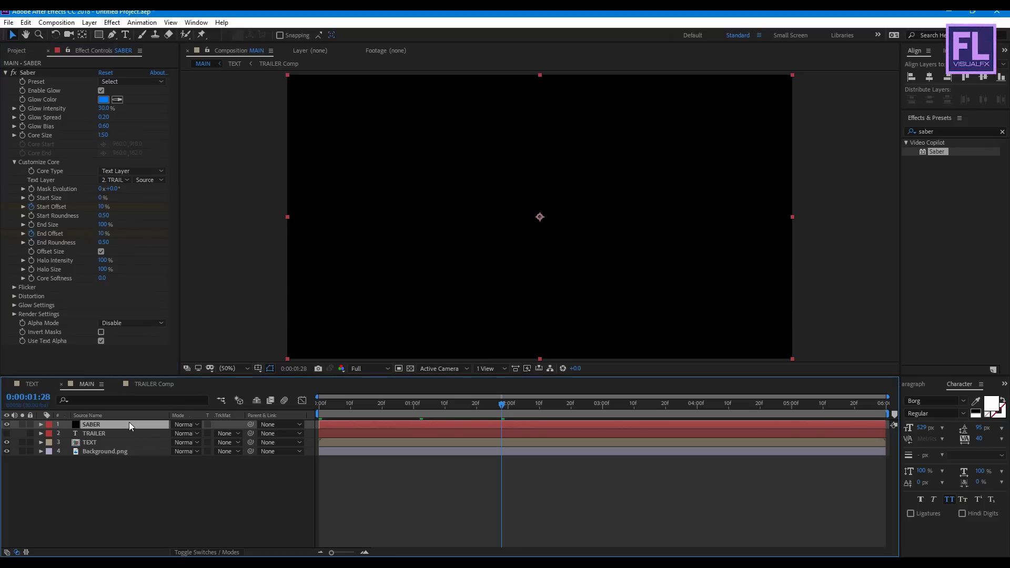
key("u")
left_click_drag(500, 403, 308, 415)
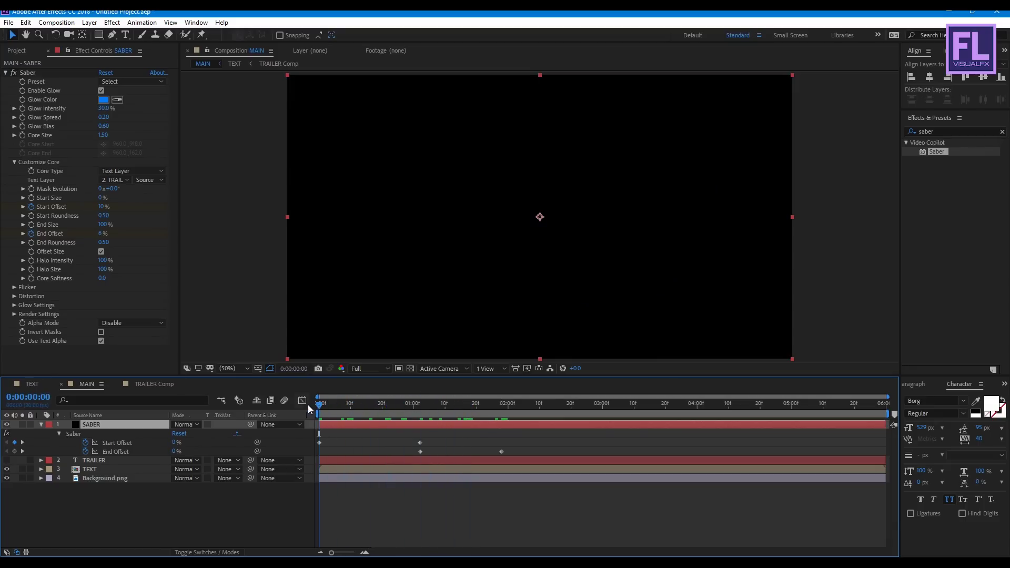
left_click(28, 188)
left_click_drag(322, 403, 531, 408)
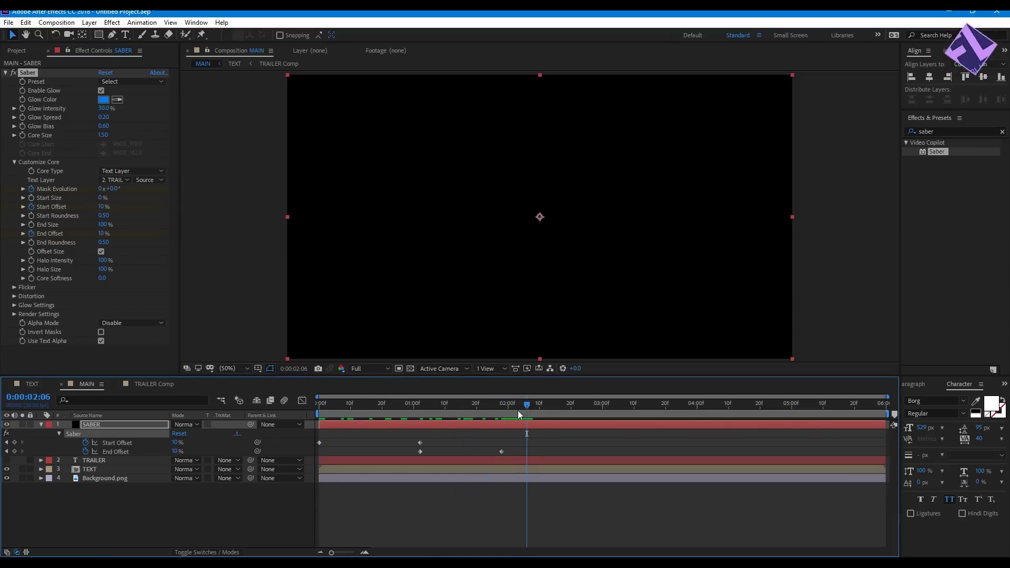
left_click(116, 189)
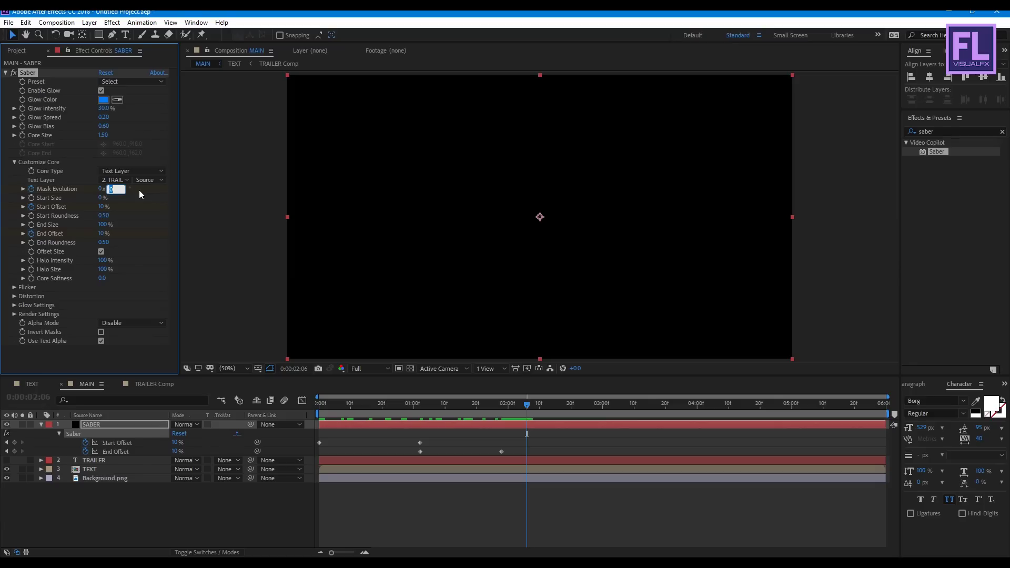
type("218")
key("Return")
Preview the glow at 0:00:01:07, collapse the SABER layer's properties and set its blending mode to Add.
mouse_move(500, 409)
left_mouse_down()
mouse_move(319, 412)
mouse_move(456, 416)
mouse_move(391, 415)
mouse_move(436, 416)
left_mouse_up()
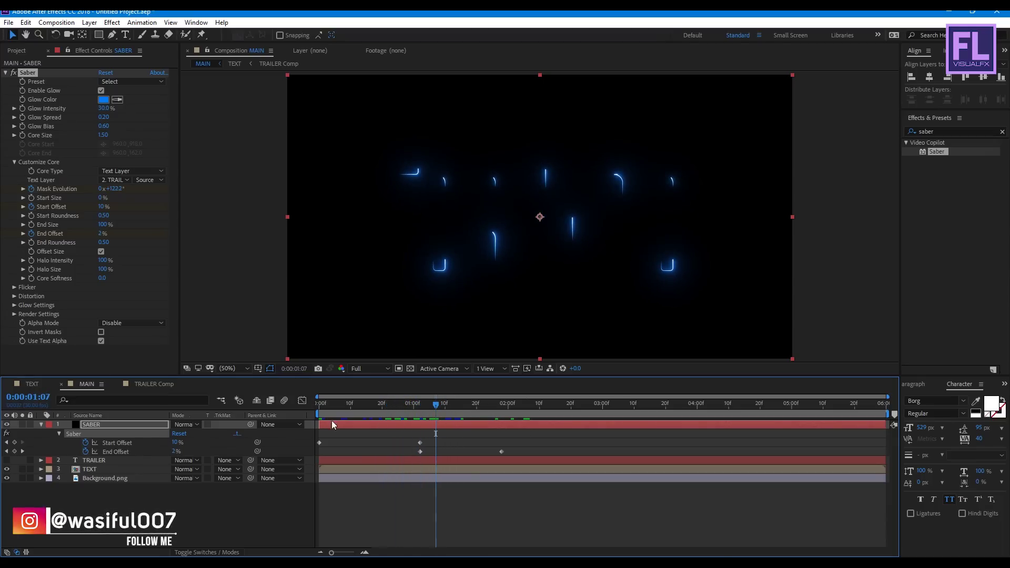
left_click(40, 425)
left_click(194, 425)
left_click(227, 208)
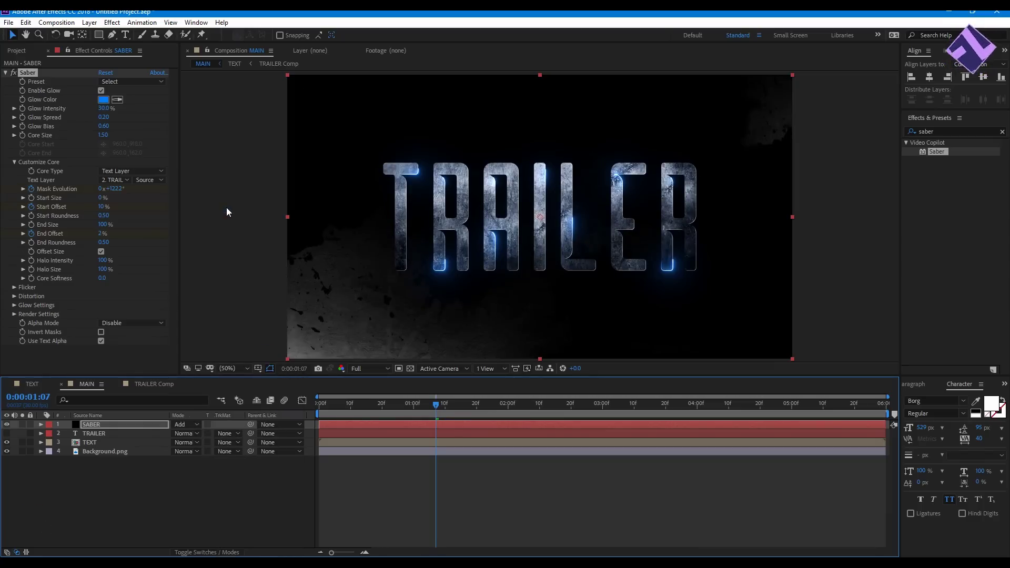
Duplicate the SABER layer and reveal the copy's keyframes at 0:00:00:00.
left_click(102, 425)
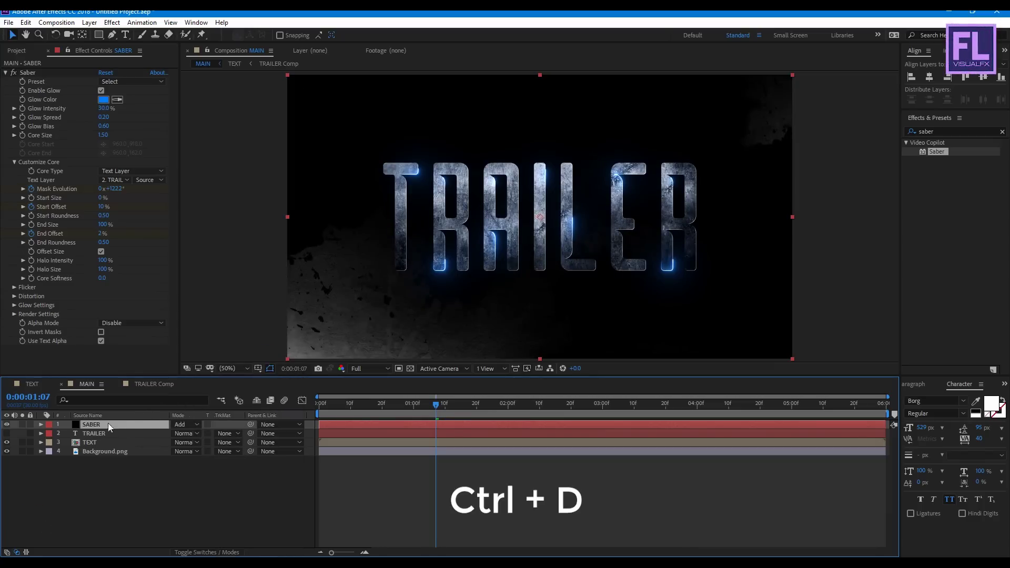
key("ctrl+d")
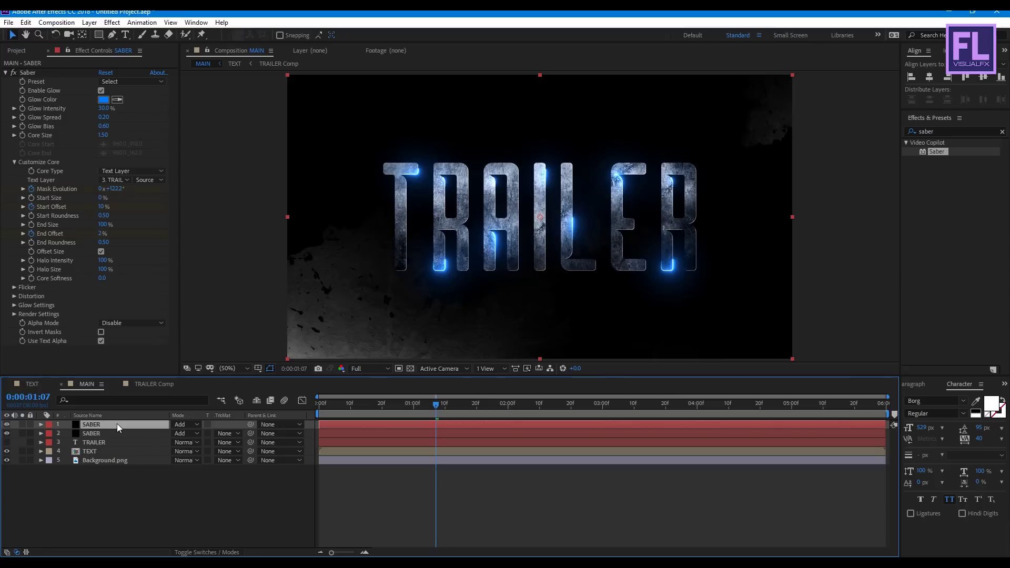
left_click_drag(341, 406, 316, 410)
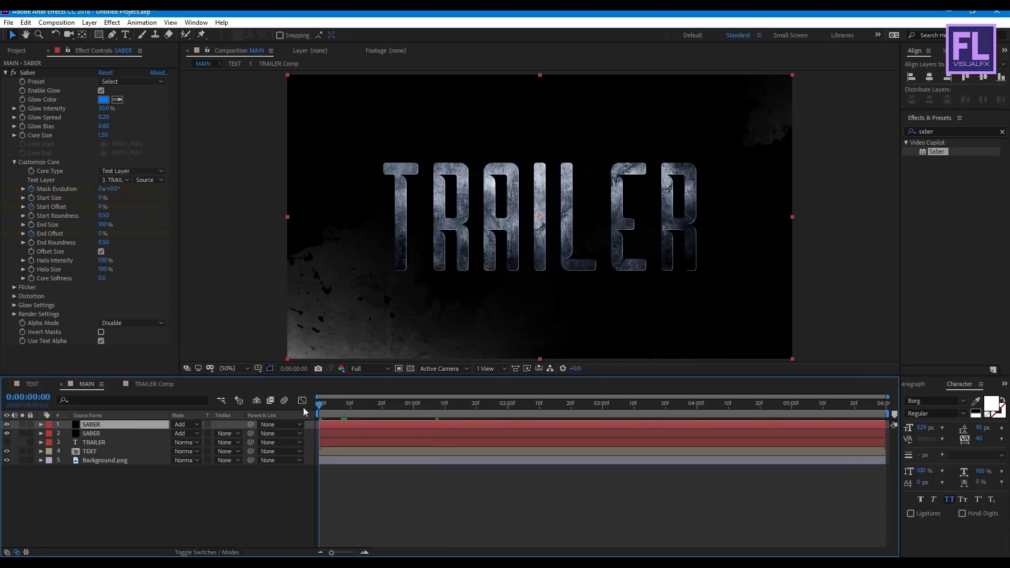
key("u")
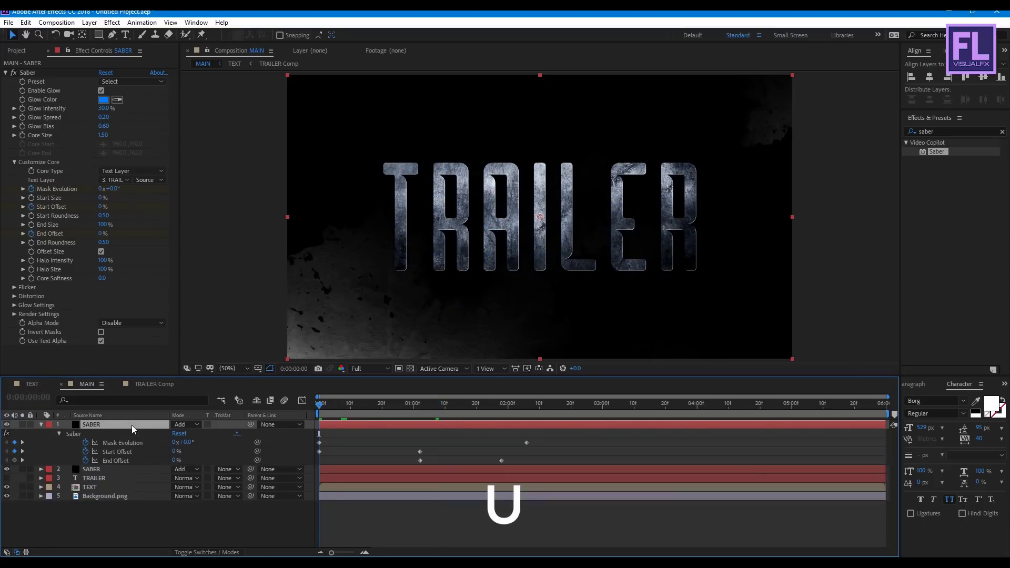
Offset the upper SABER layer's Mask Evolution, setting 281° at 0:00:00:00 and increasing the keyframe at 0:00:02:06.
left_click_drag(188, 442, 199, 442)
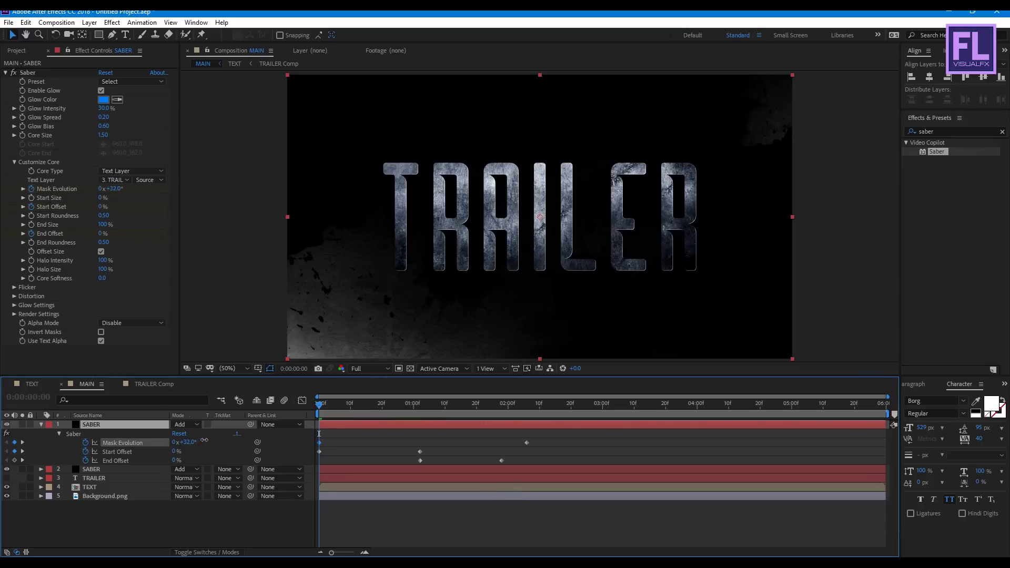
left_click_drag(235, 439, 329, 435)
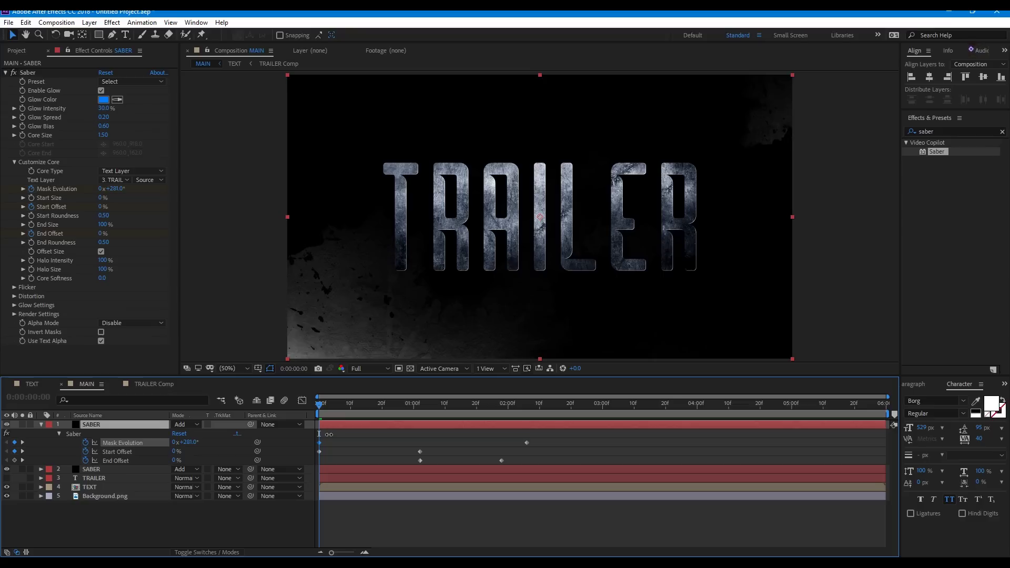
key("space")
key("space")
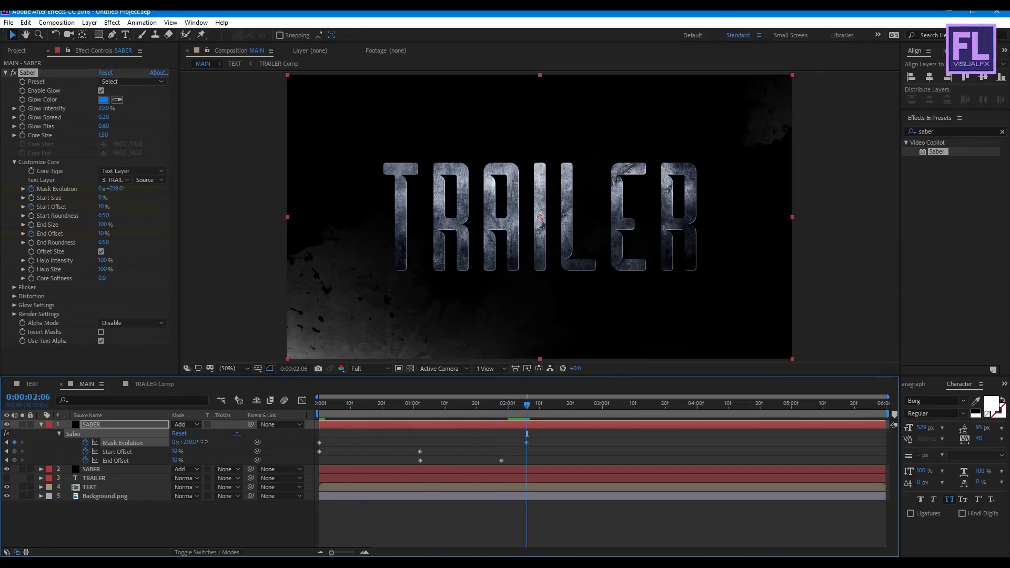
left_click_drag(270, 441, 289, 440)
Change the upper SABER layer's Glow Color to orange FF4800 and check both glows around 0:00:01:00.
left_click_drag(527, 410, 429, 412)
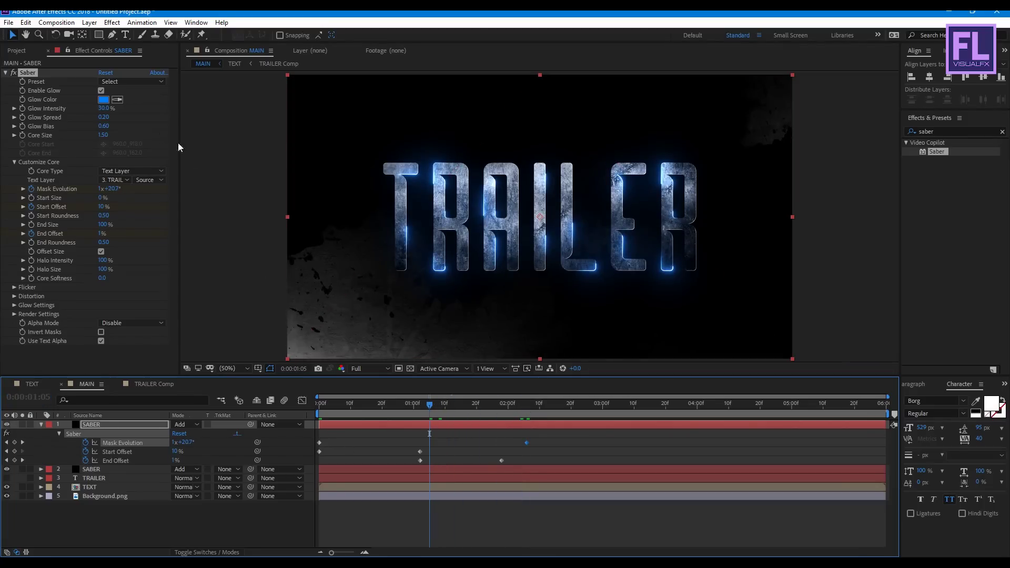
left_click(102, 99)
left_click_drag(532, 169, 843, 160)
left_click_drag(868, 267, 873, 301)
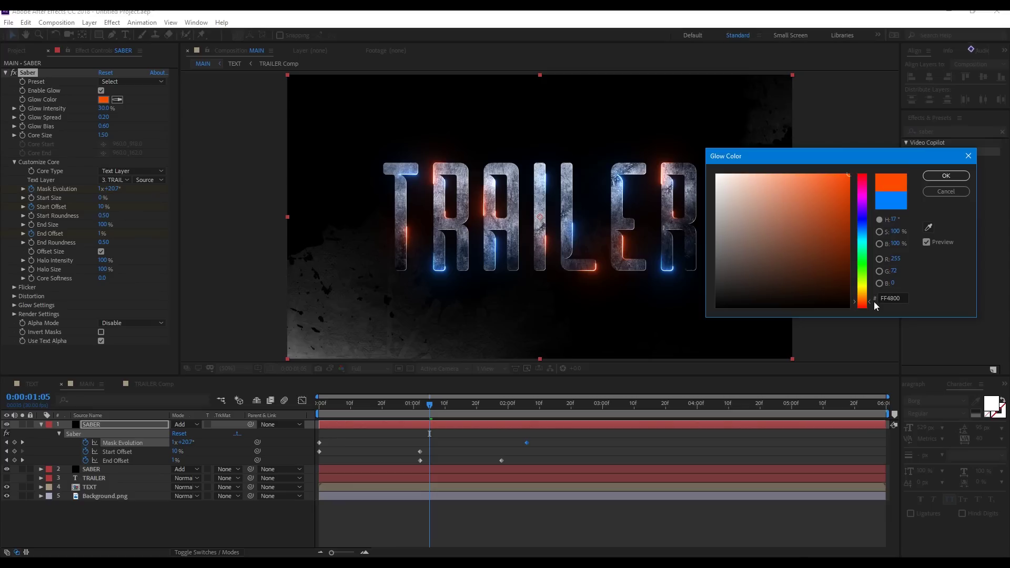
left_click(945, 176)
mouse_move(428, 415)
left_mouse_down()
mouse_move(384, 406)
mouse_move(414, 403)
left_mouse_up()
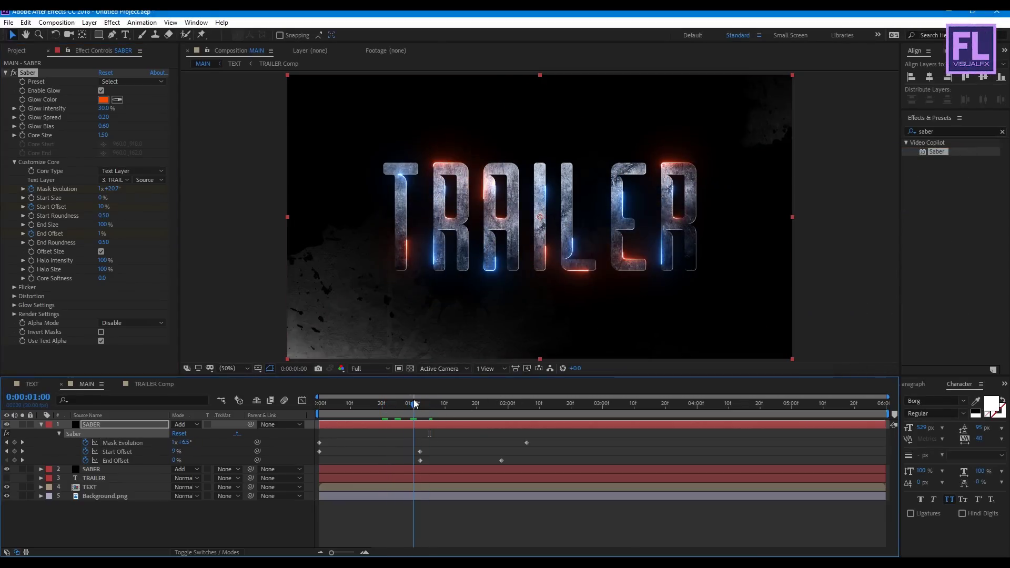
Collapse the upper SABER layer's properties and enable motion blur and 3D for all layers in MAIN.
left_click(42, 424)
left_click(203, 553)
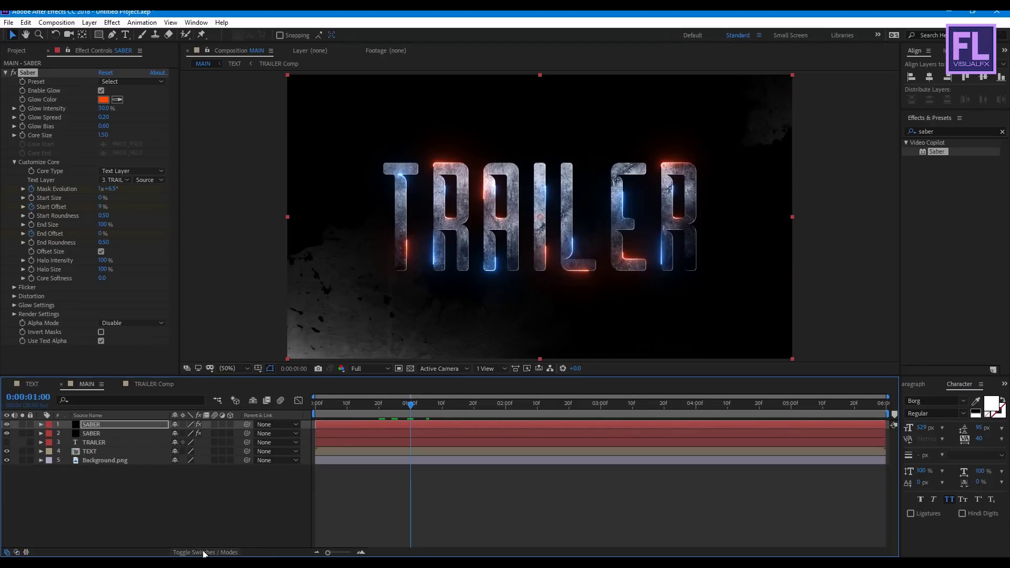
left_click_drag(230, 424, 215, 462)
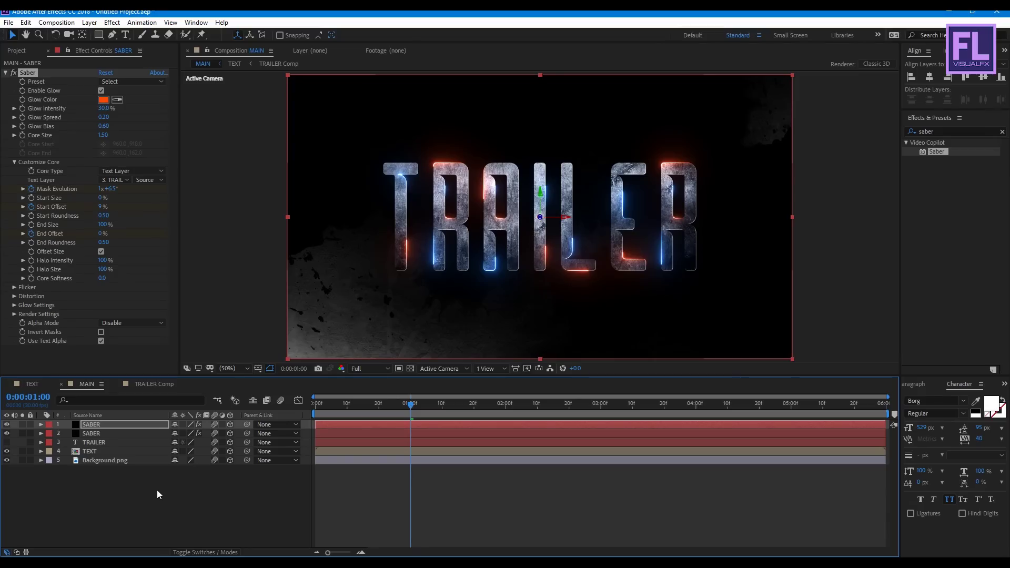
Add a two-node 35mm camera named Camera 1 to the MAIN composition.
right_click(107, 489)
mouse_move(145, 378)
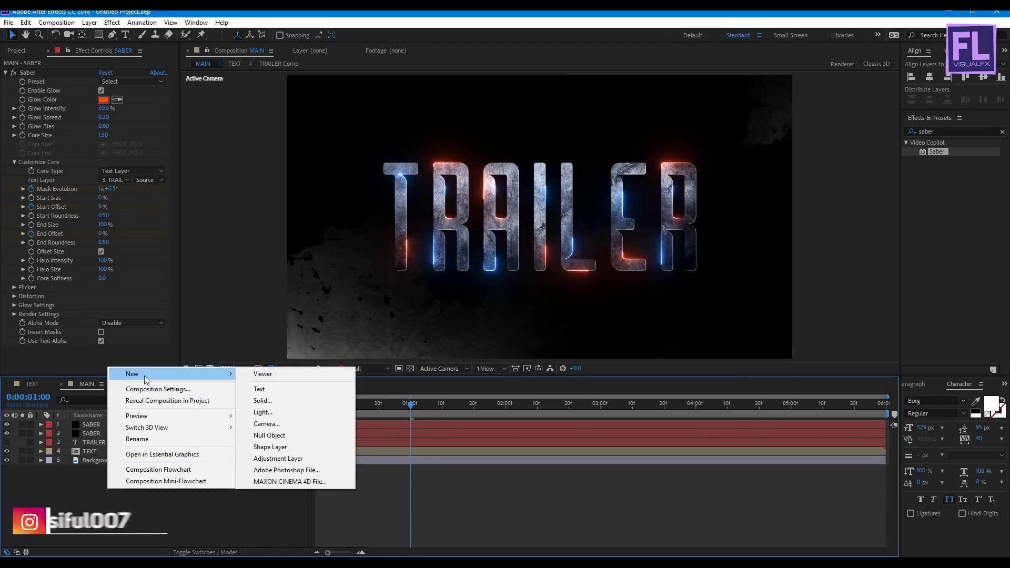
left_click(292, 425)
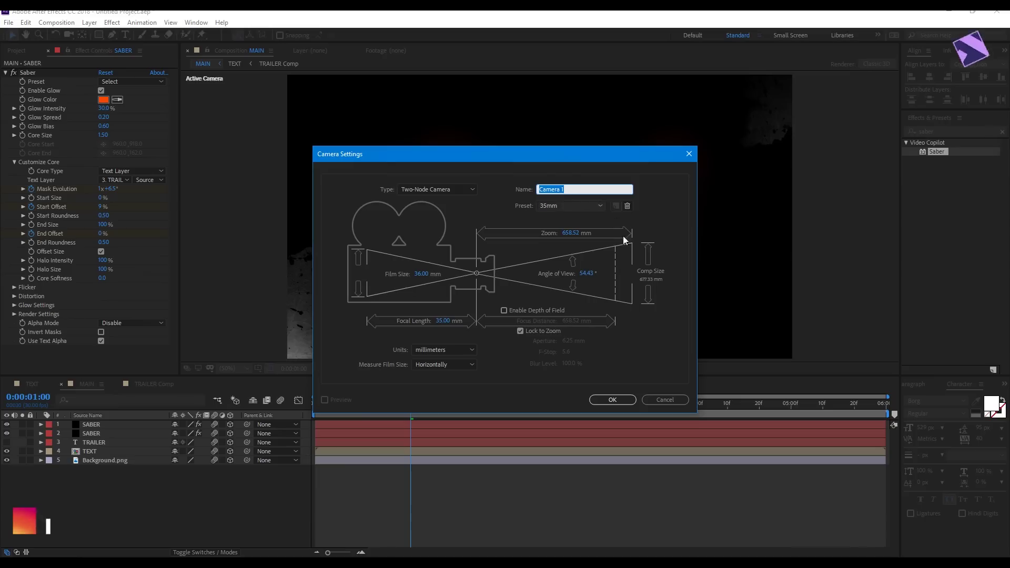
left_click(614, 397)
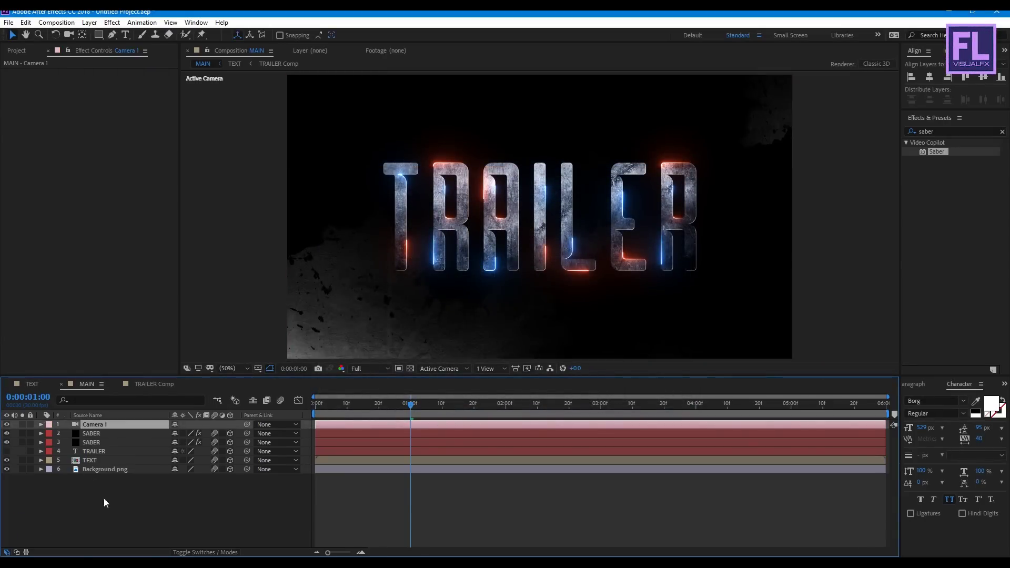
Push the Background.png layer back in depth by setting its Z position to 3800.
left_click(110, 469)
key("p")
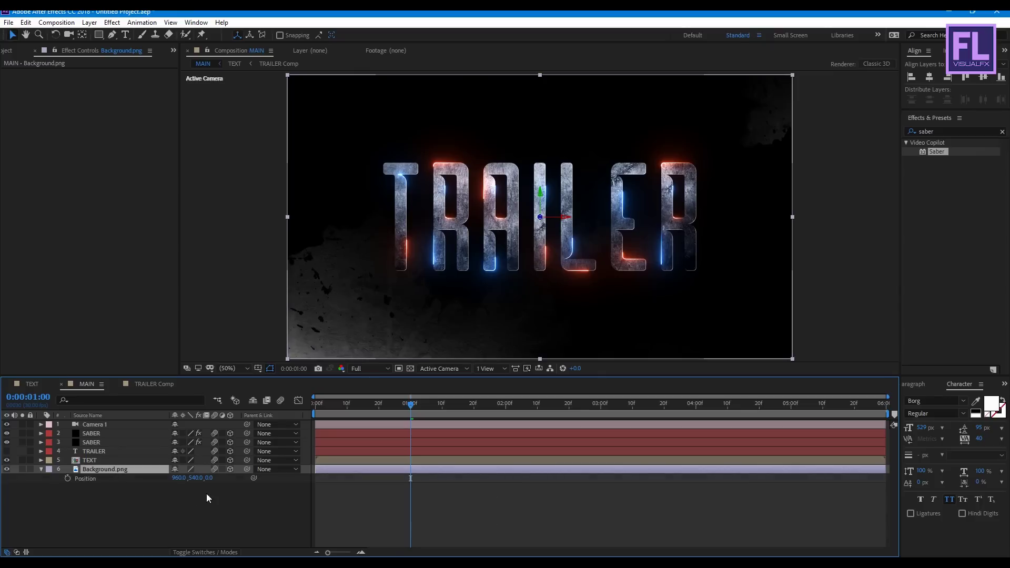
left_click(209, 478)
type("3800")
key("Return")
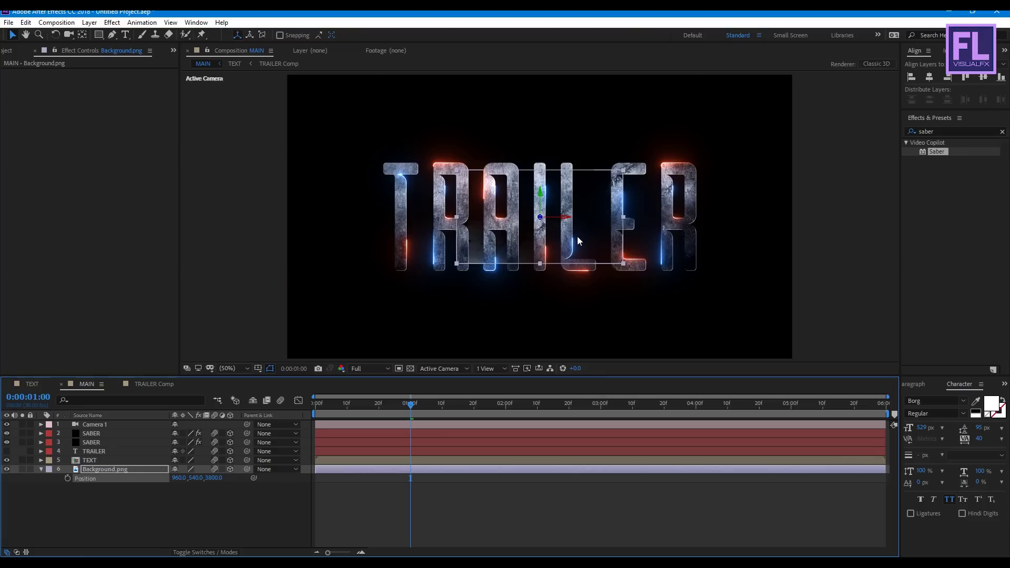
Scale Background.png up to 360% so it fills the frame, and collapse its properties.
left_click(124, 469)
key("s")
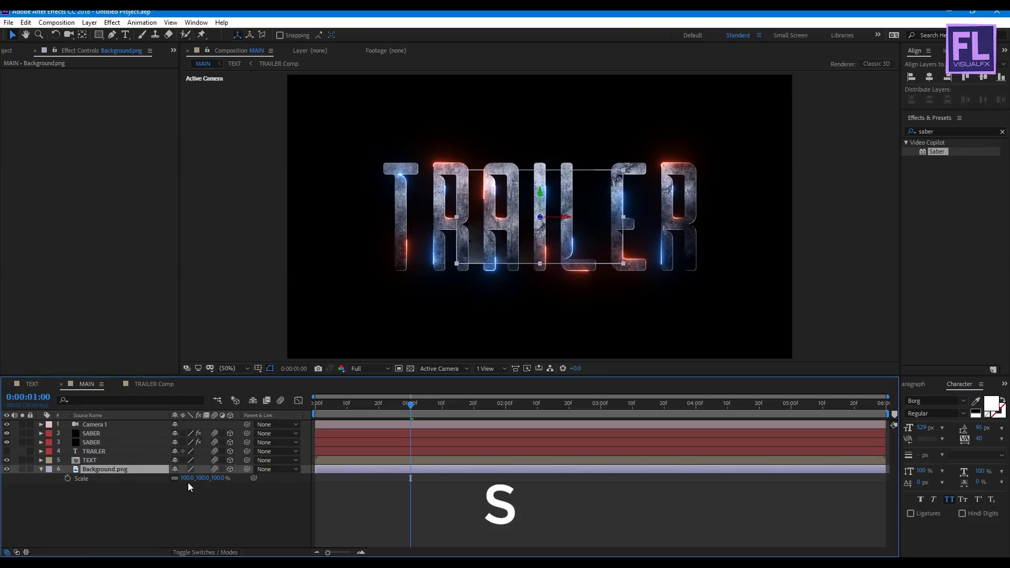
left_click_drag(188, 478, 324, 480)
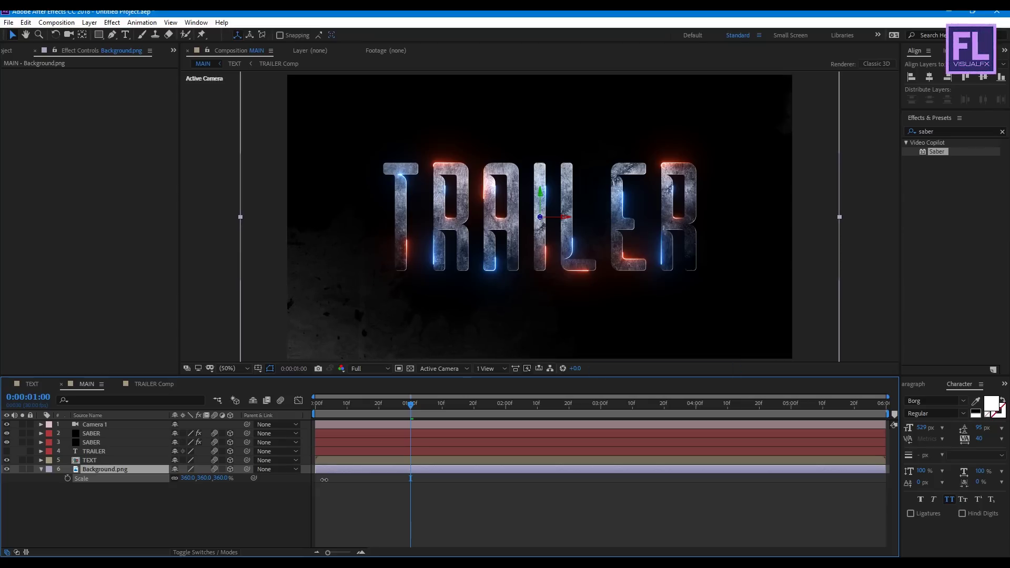
left_click(41, 469)
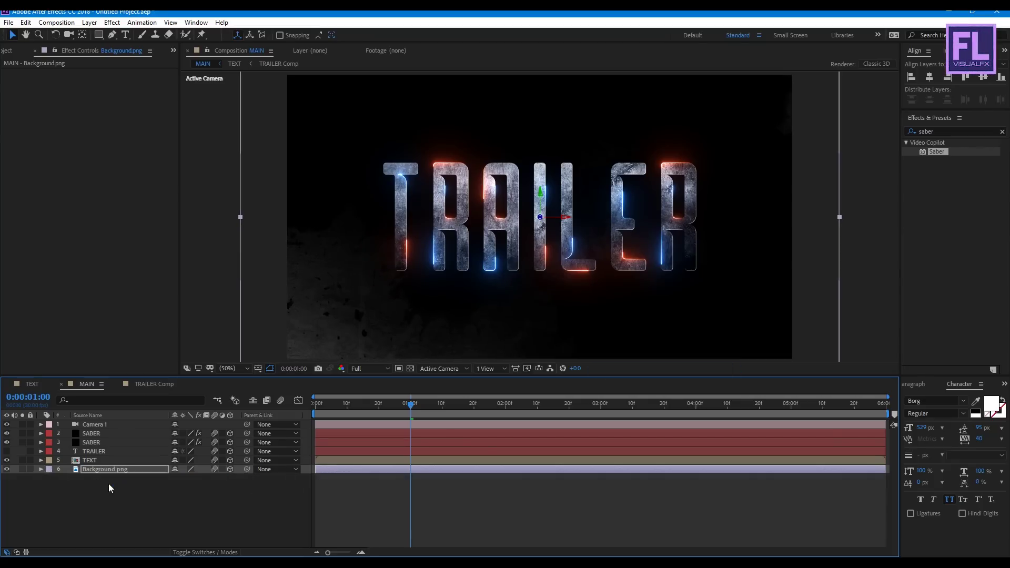
Add a null object above Camera 1, make it a 3D layer and parent the camera to it.
right_click(109, 484)
mouse_move(145, 368)
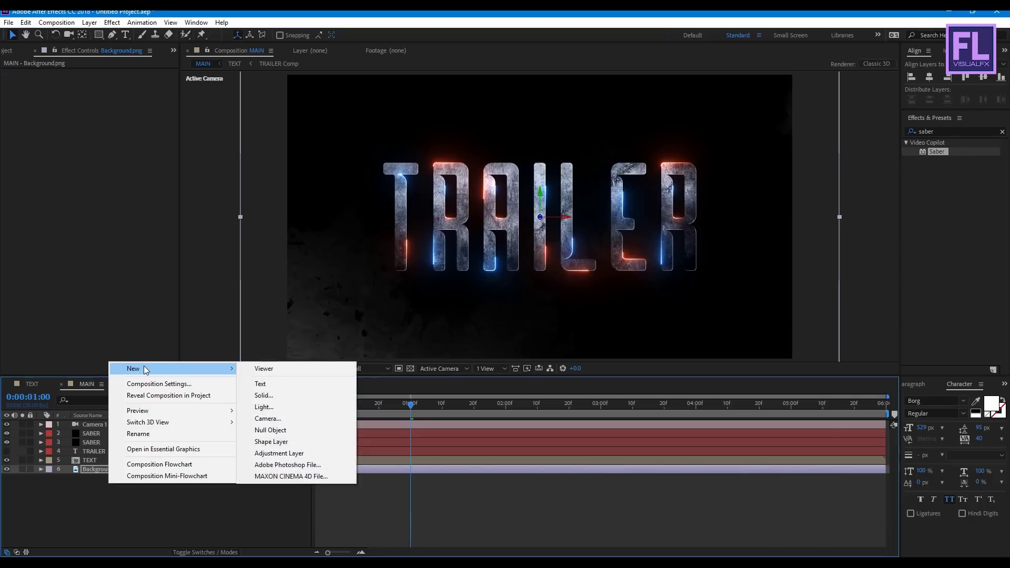
left_click(274, 432)
left_click_drag(104, 470, 112, 424)
left_click(230, 425)
left_click(105, 434)
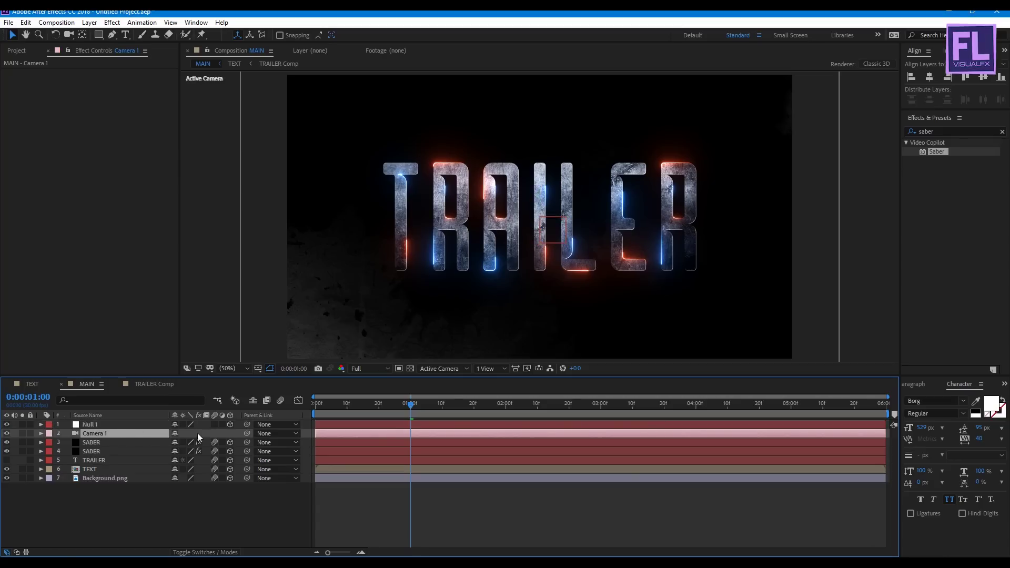
left_click_drag(246, 433, 106, 424)
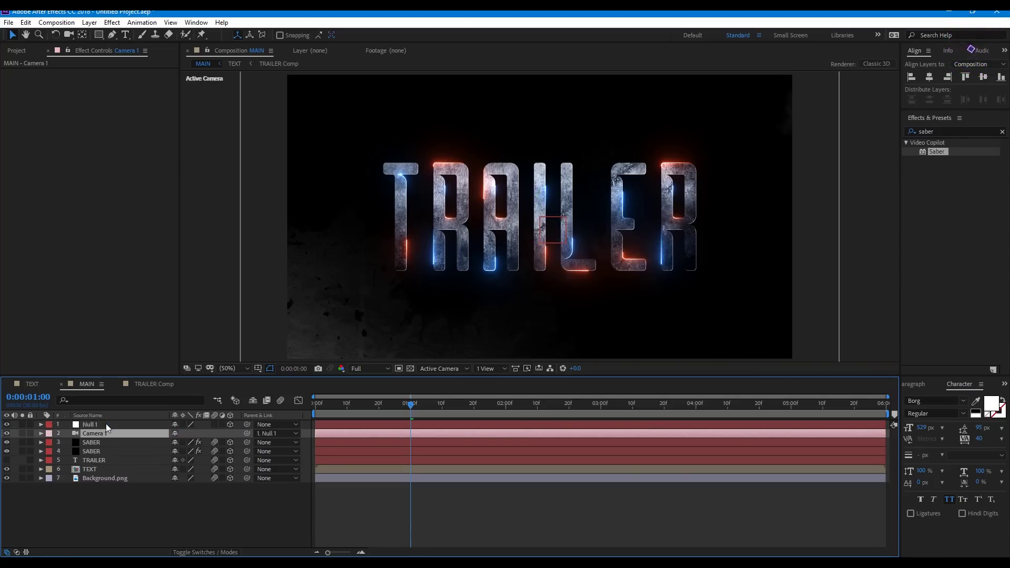
Keyframe Null 1's Z position from 2000 at 0:00:00:00 to 0 at 0:00:01:02.
left_click(87, 424)
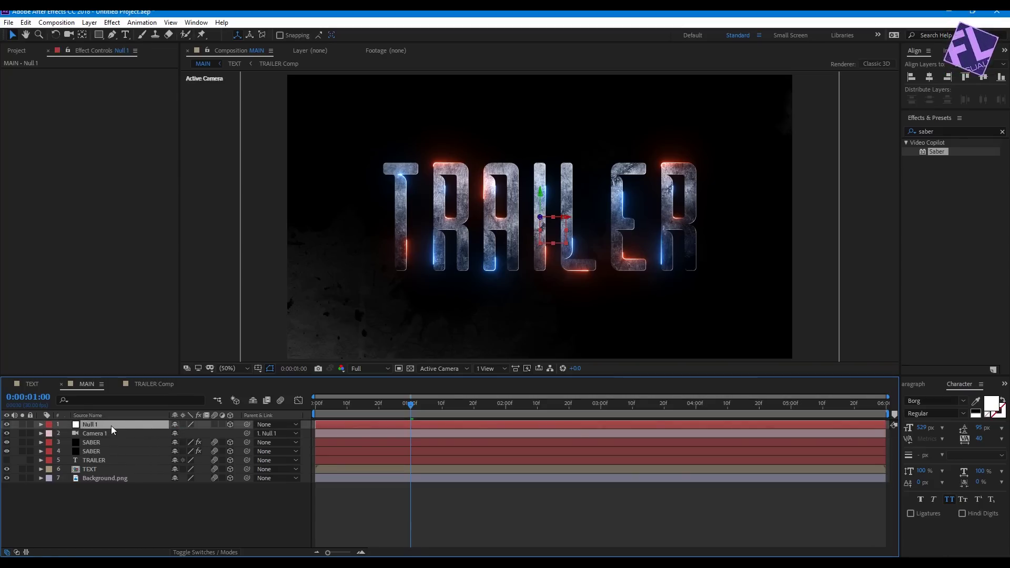
key("p")
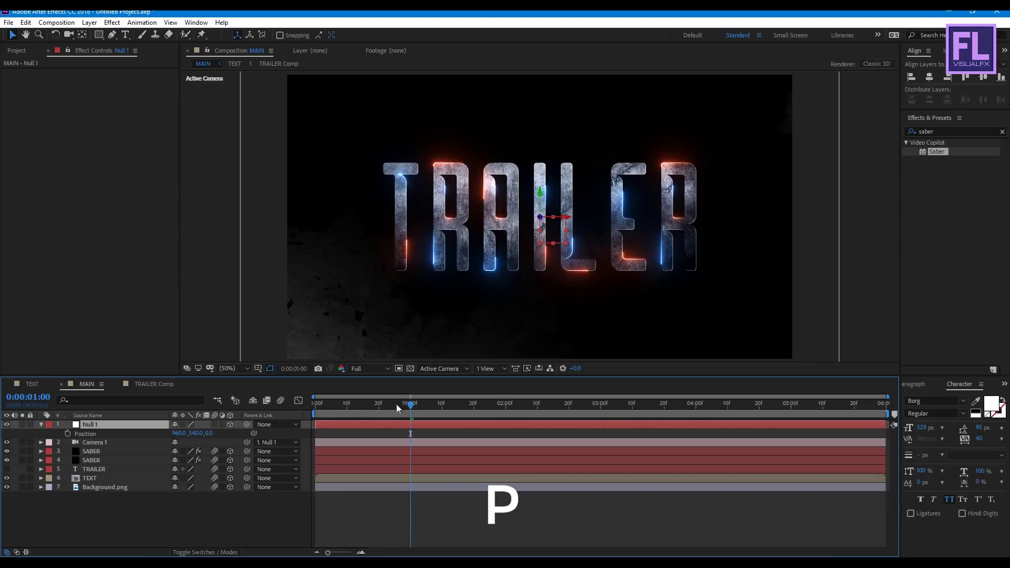
key("Home")
left_click(209, 433)
type("2000")
key("Return")
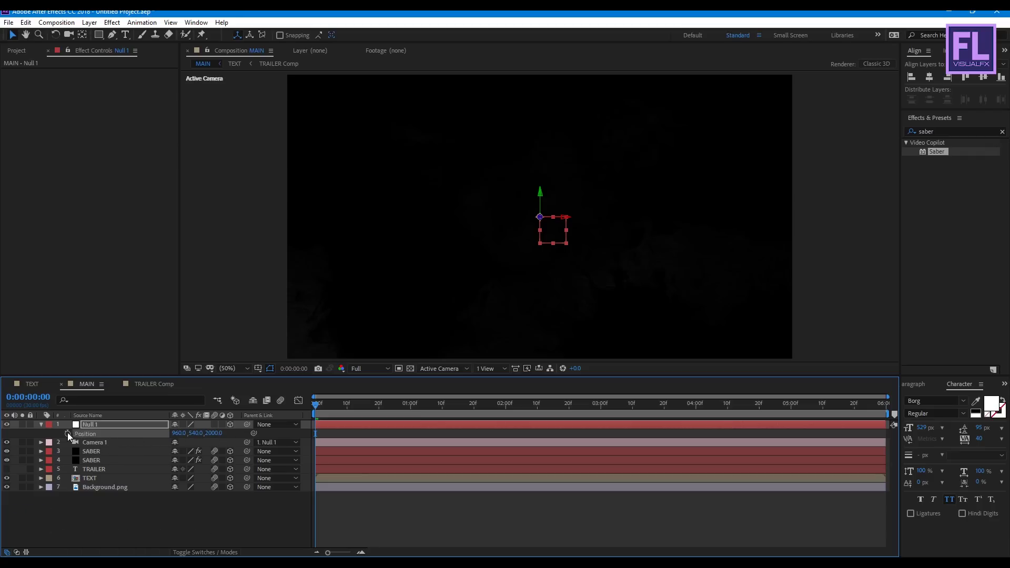
left_click_drag(319, 402, 418, 399)
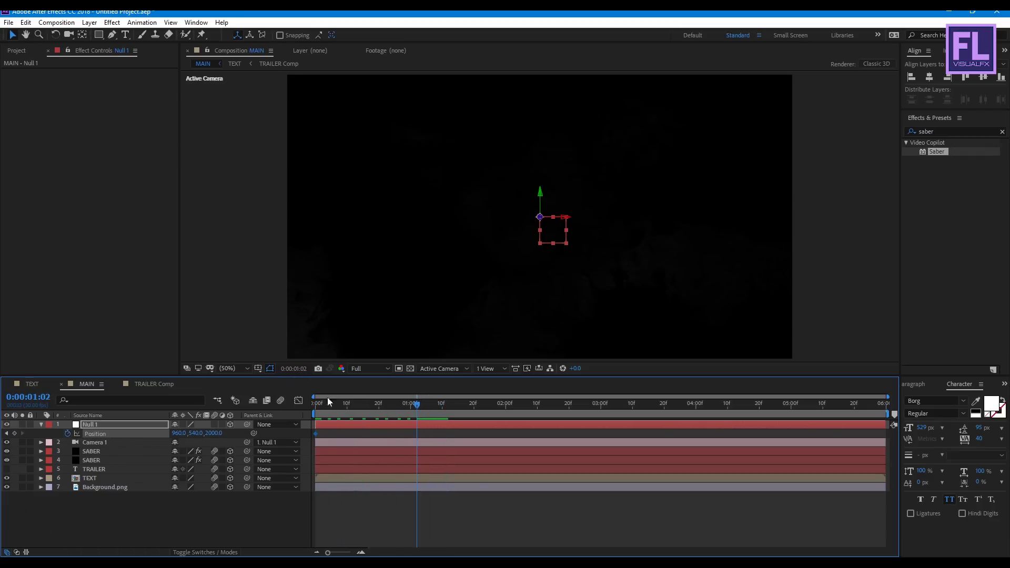
type("0")
key("Return")
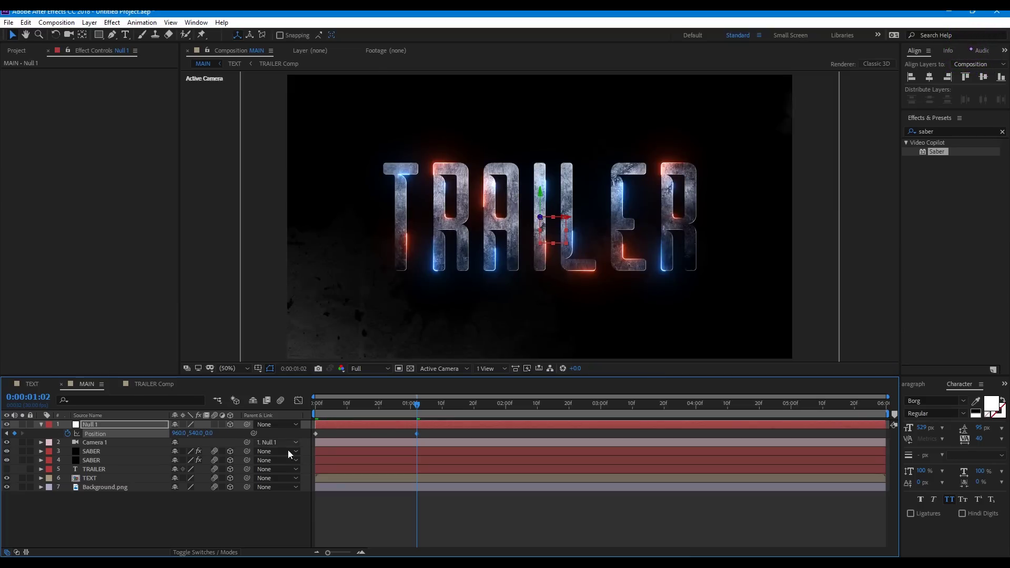
Apply Easy Ease In to Null 1's last Position keyframe and Easy Ease Out to the first.
right_click(416, 434)
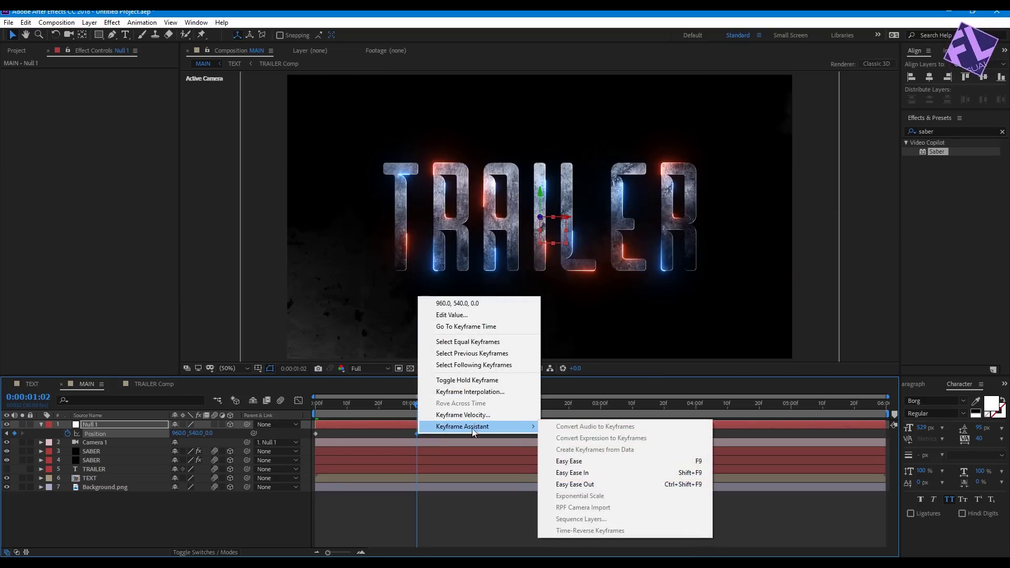
mouse_move(530, 427)
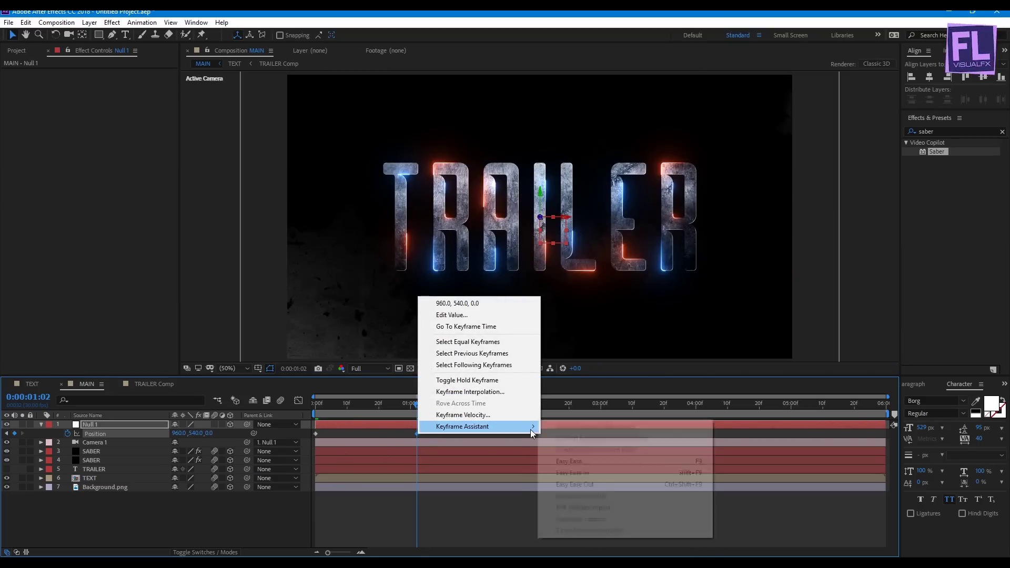
left_click(594, 474)
right_click(316, 433)
mouse_move(331, 430)
left_click(497, 482)
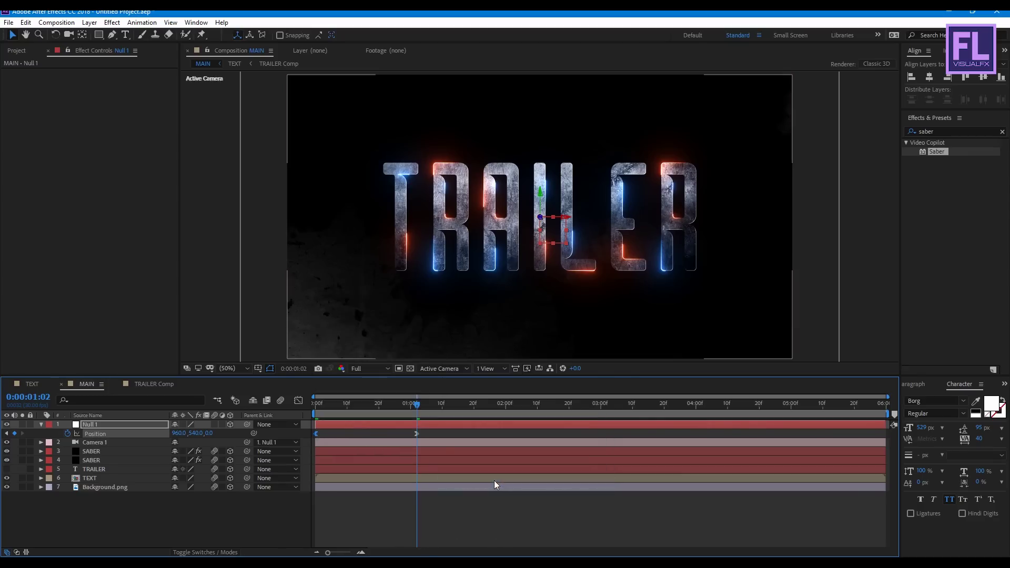
Lengthen the last Position keyframe's incoming ease in Null 1's speed graph so the speed peaks early, and preview the camera move.
left_click_drag(430, 437, 309, 430)
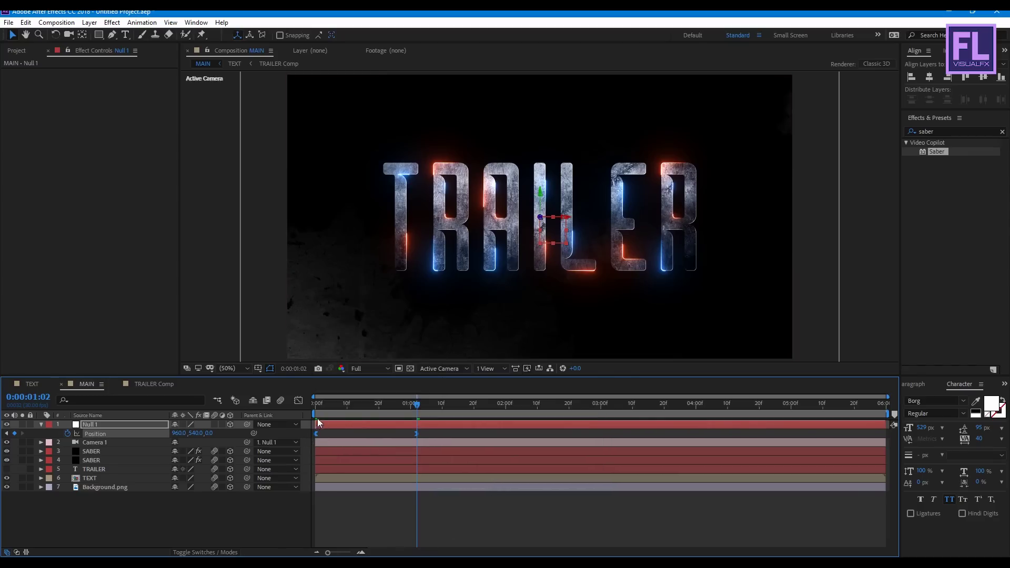
left_click(298, 403)
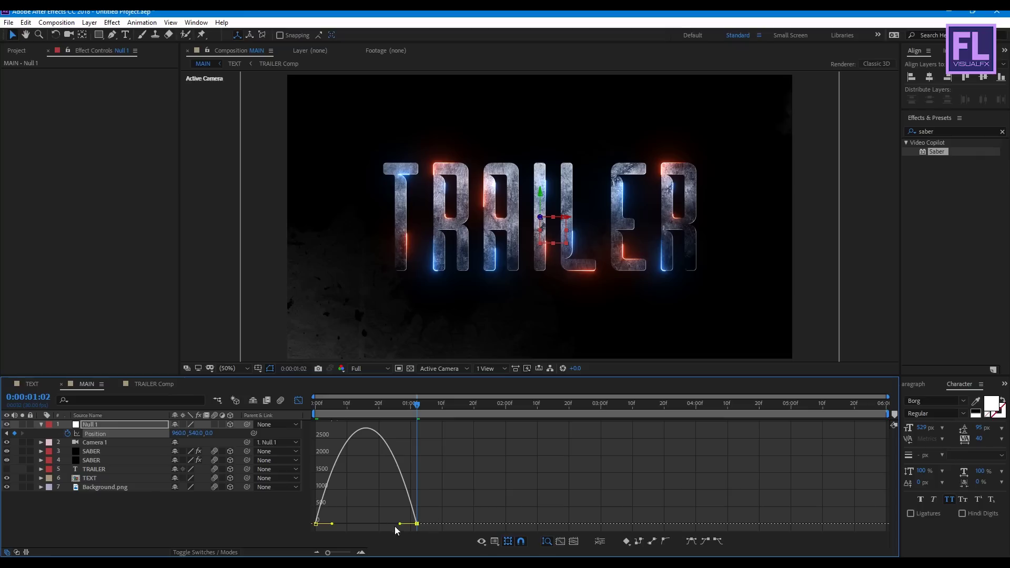
left_click_drag(401, 524, 361, 526)
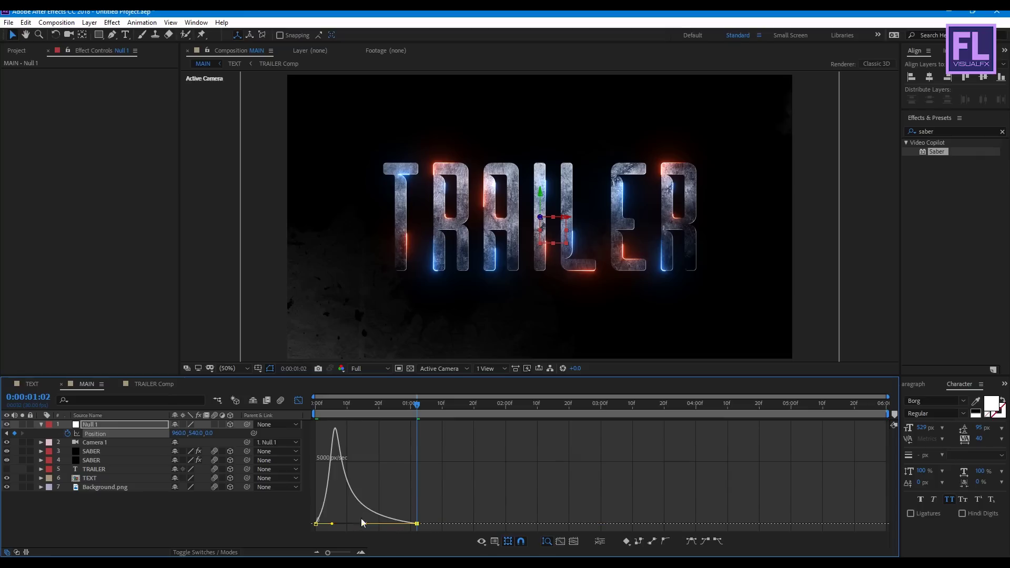
left_click(298, 402)
left_click_drag(417, 405, 367, 410)
left_click_drag(366, 408, 394, 411)
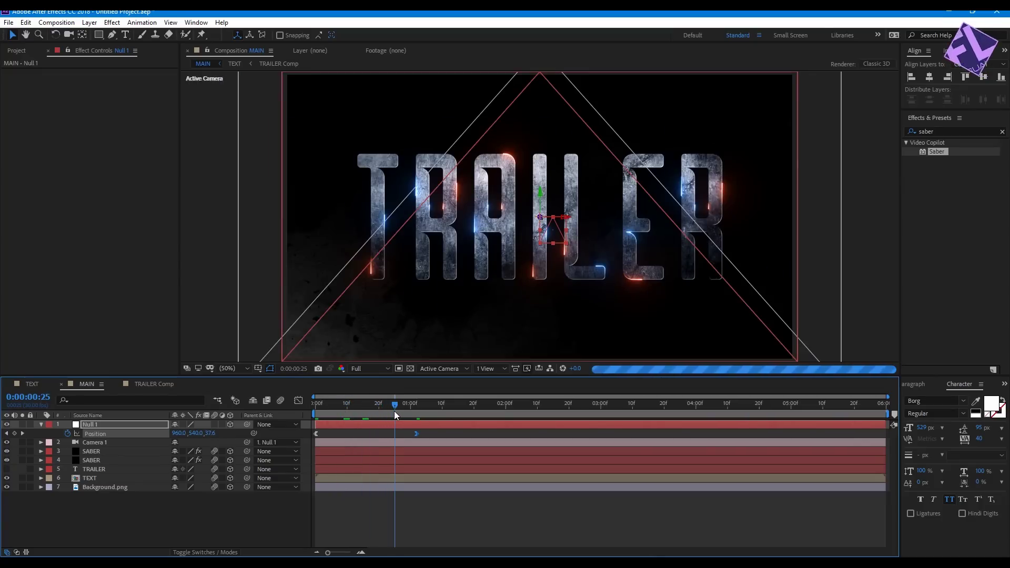
Add a second null object at the top of MAIN, make it a 3D layer and parent Null 1 to it.
left_click(40, 424)
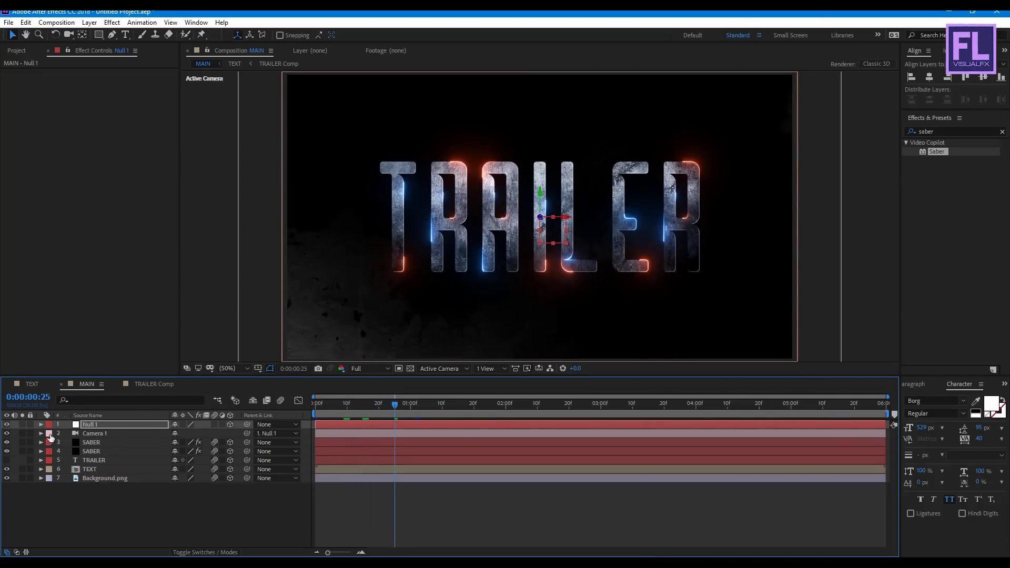
right_click(63, 512)
mouse_move(103, 397)
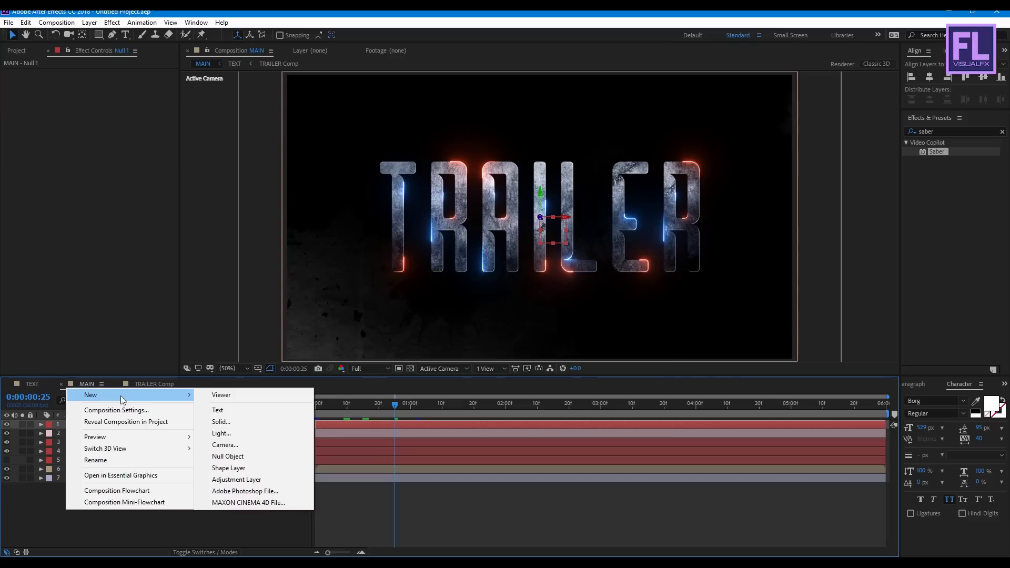
left_click(238, 456)
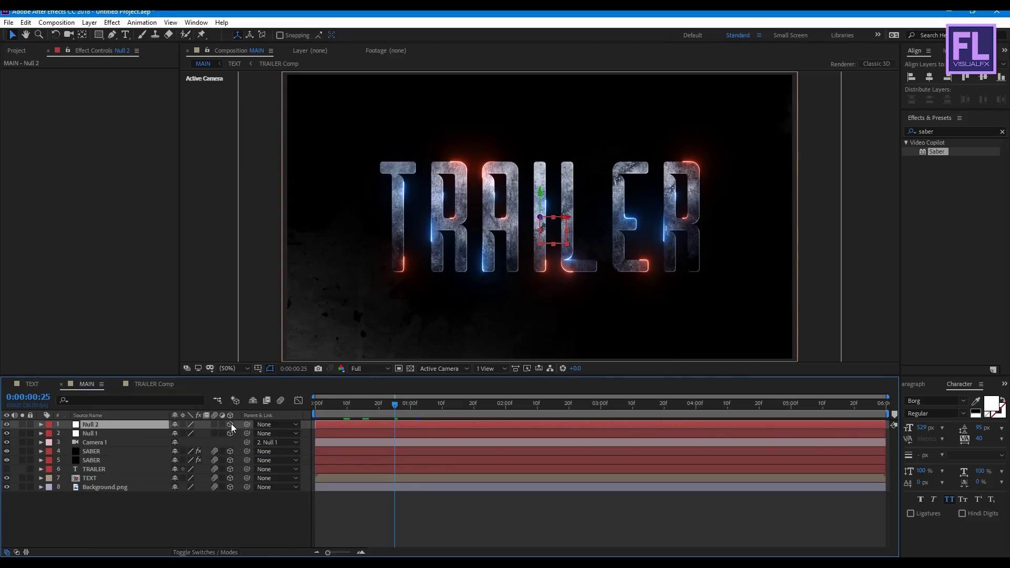
left_click(102, 434)
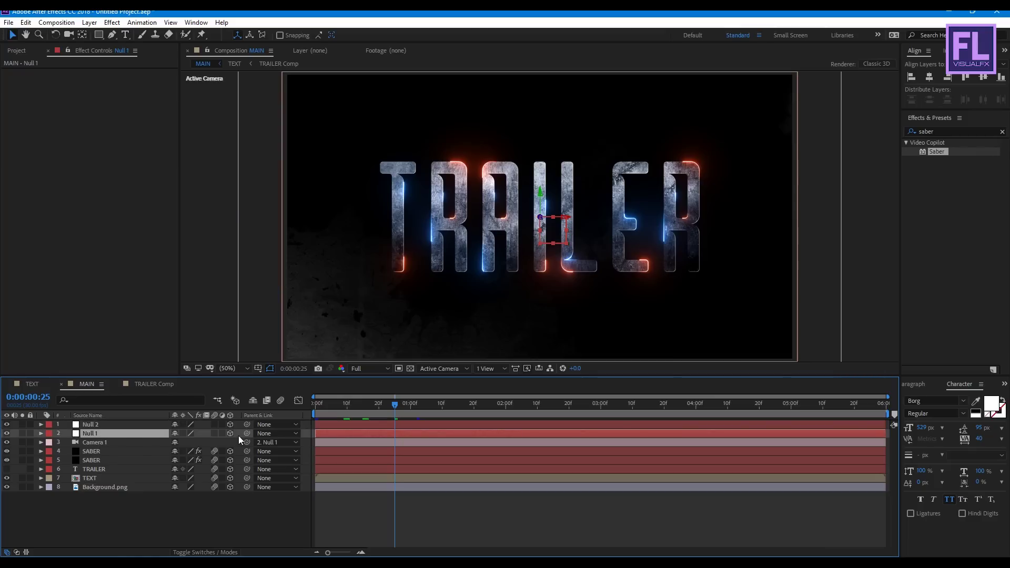
left_click_drag(227, 437, 113, 422)
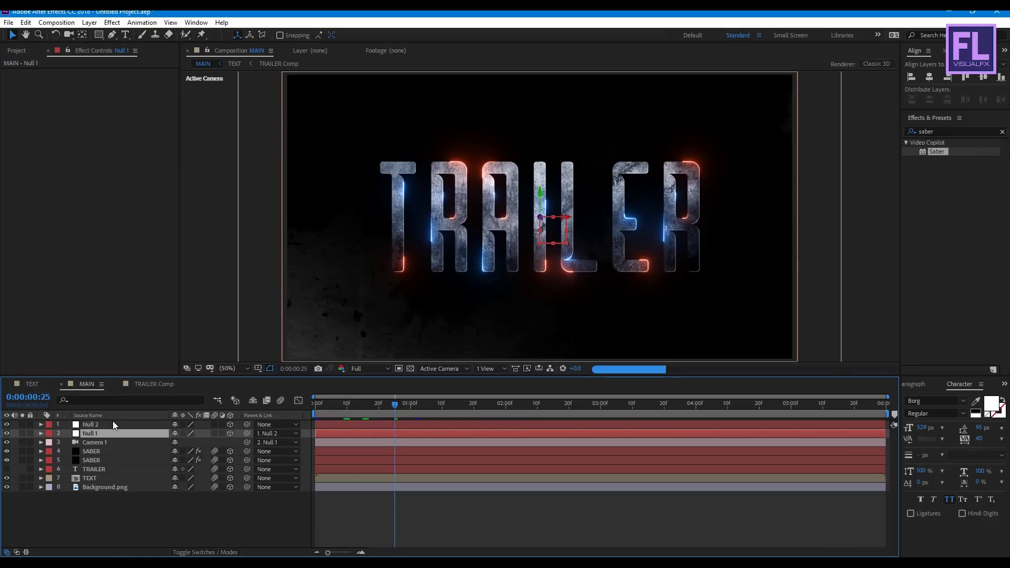
Keyframe Null 2's Z position from 0 at 0:00:00:00 to about -313 at 0:00:05:29.
left_click(114, 425)
left_click_drag(395, 405, 314, 406)
key("p")
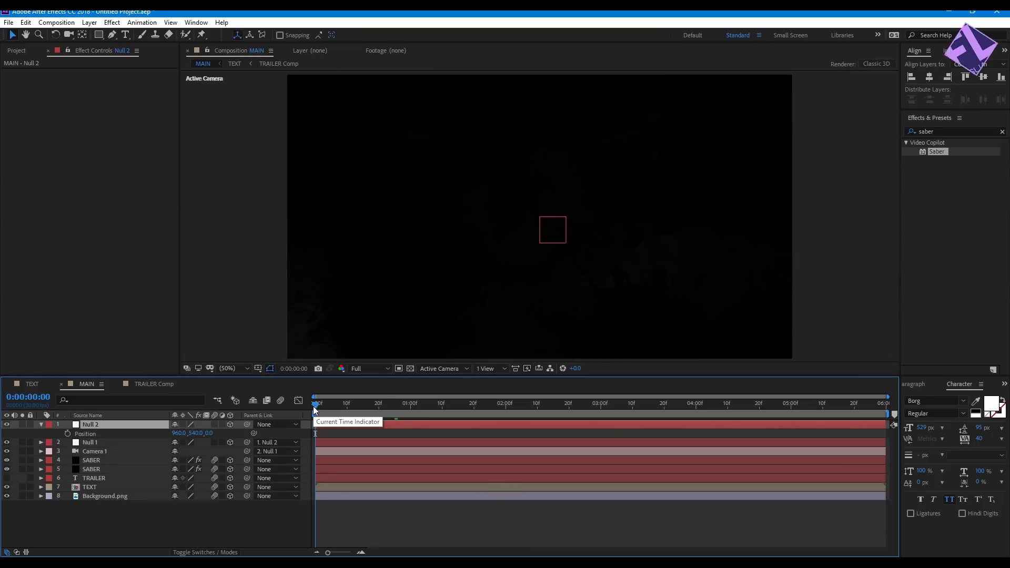
left_click(68, 434)
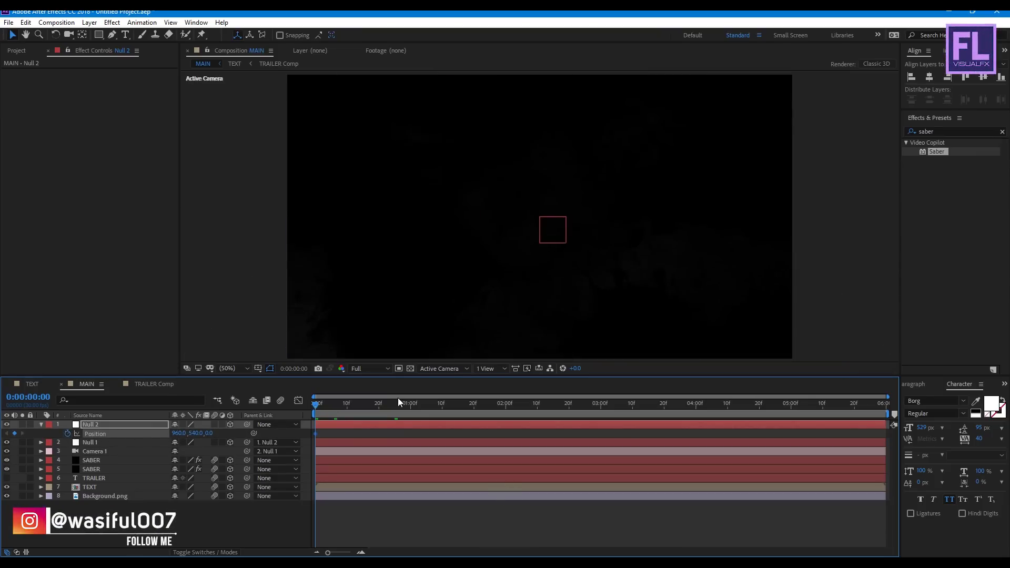
left_click_drag(314, 408, 887, 405)
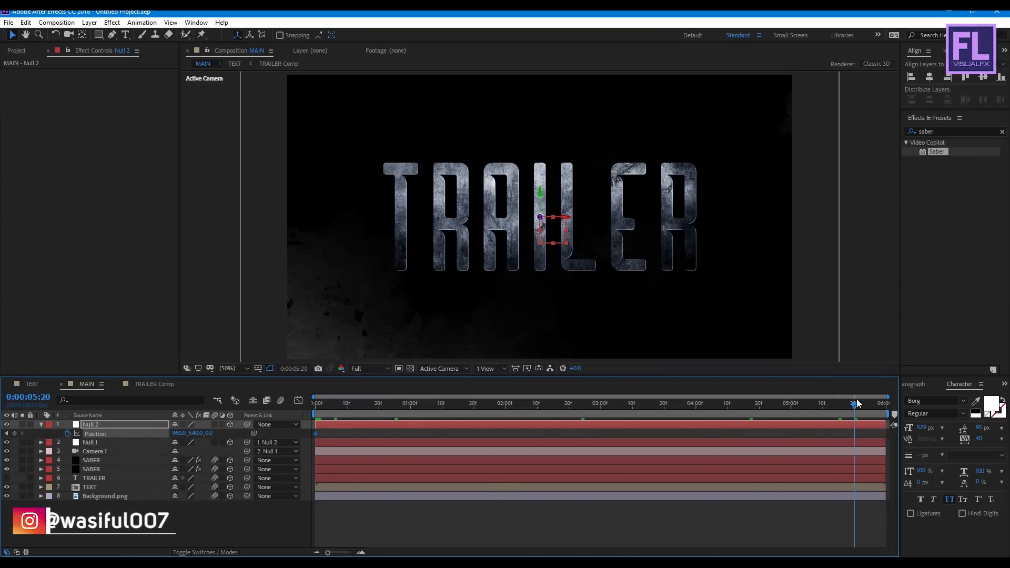
left_click_drag(210, 433, 63, 451)
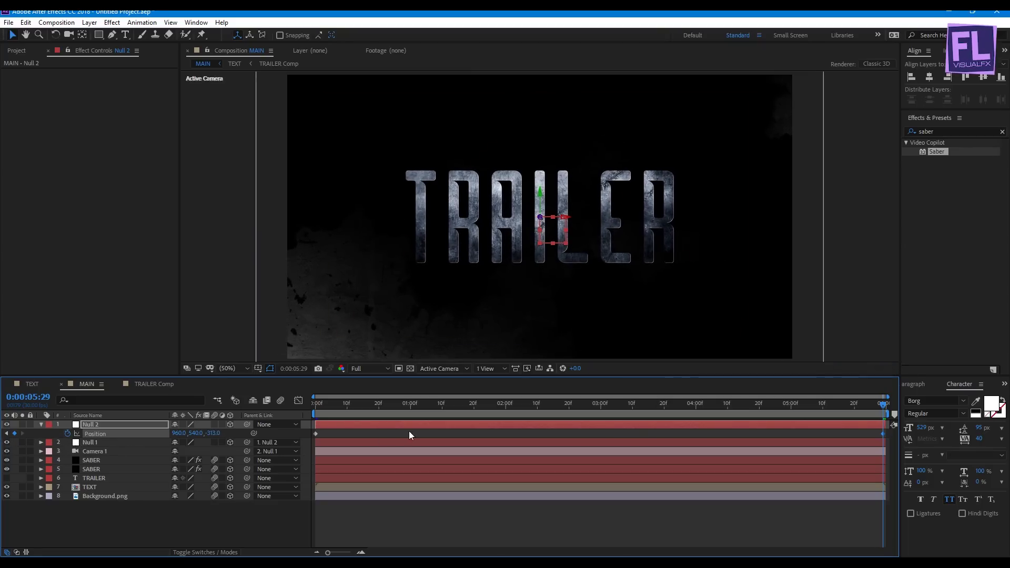
left_click_drag(339, 409, 307, 412)
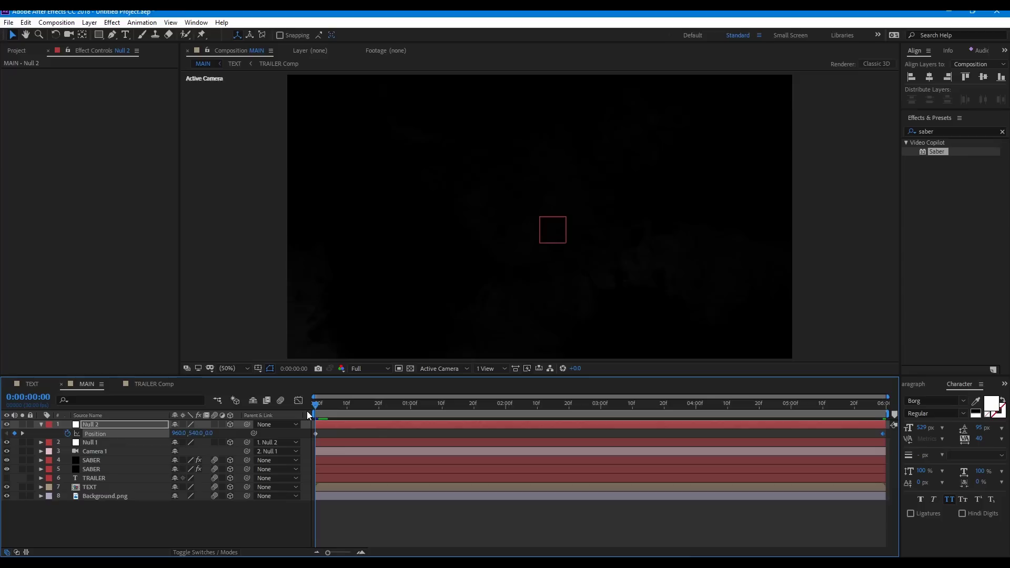
left_click(41, 425)
Enable motion blur for the MAIN composition and preview the animation.
left_click_drag(398, 415, 440, 418)
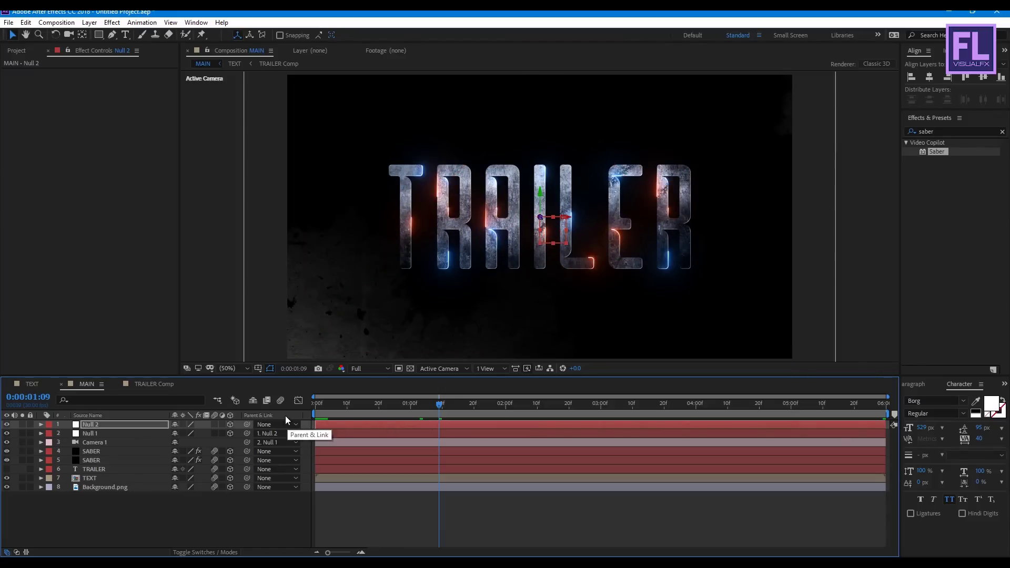
left_click(282, 402)
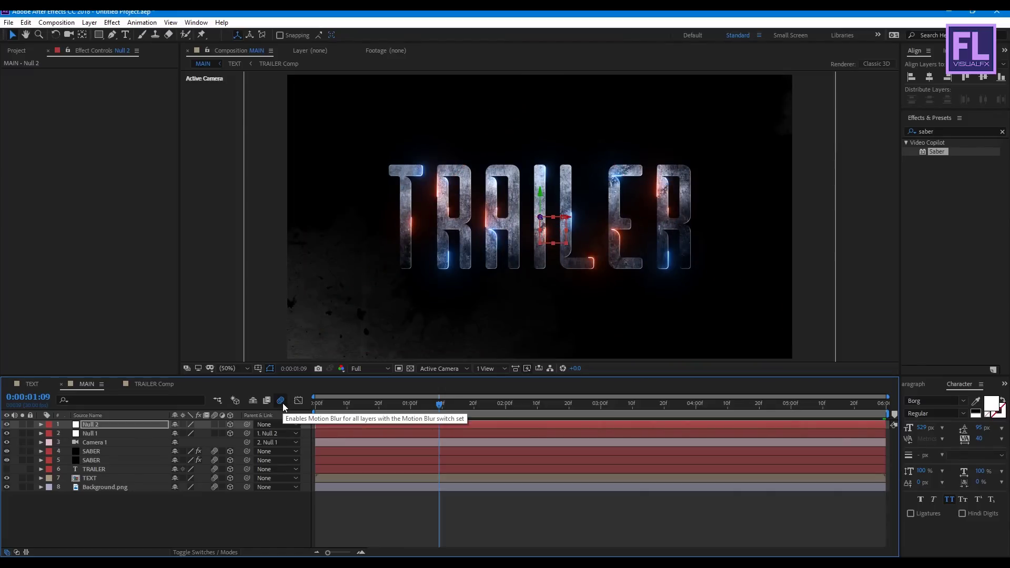
key("space")
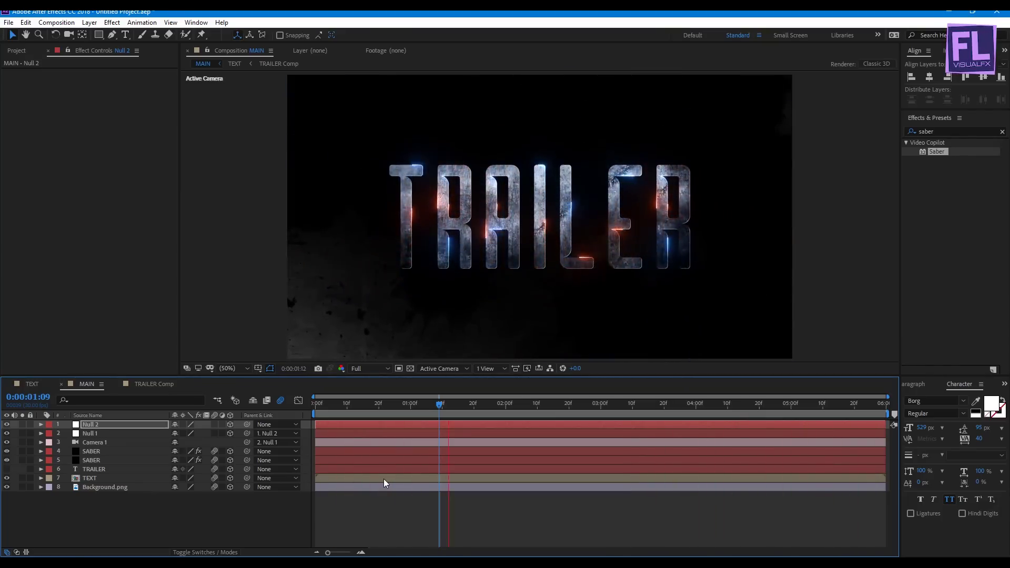
left_click_drag(446, 405, 516, 422)
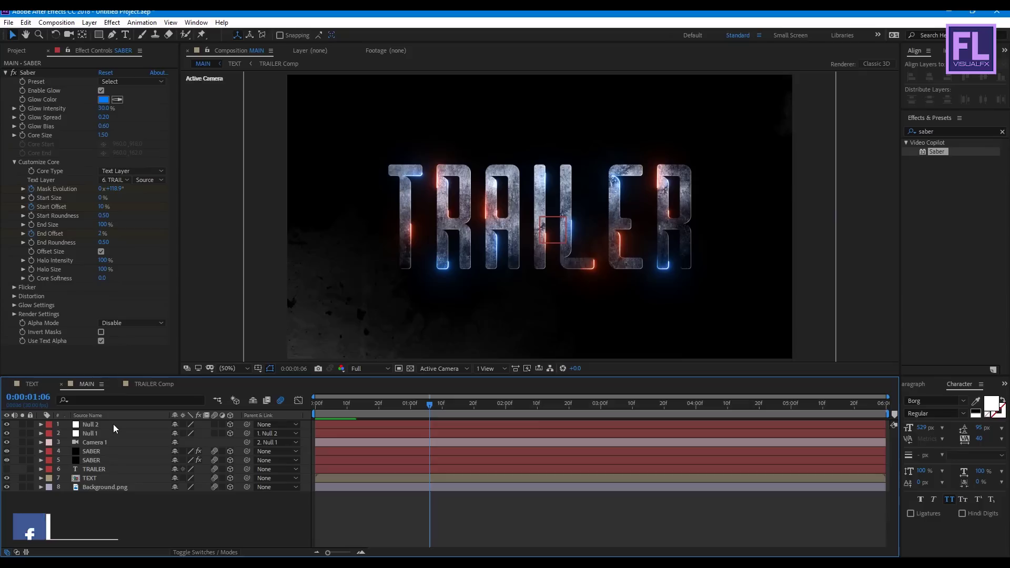
Add Light.png as the top layer of MAIN and set its blending mode to Add.
left_click(17, 50)
left_click(38, 166)
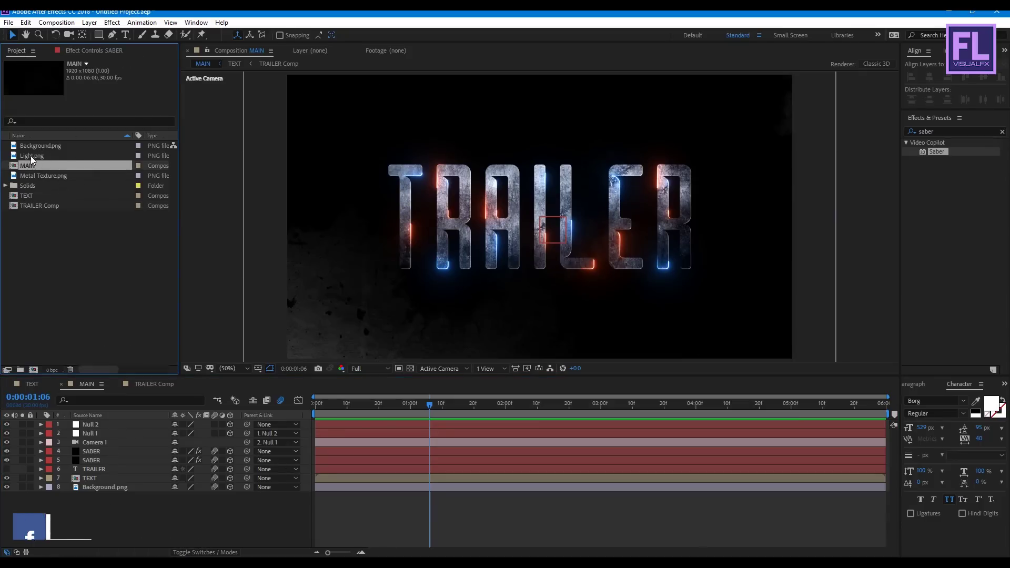
left_click(34, 156)
left_click_drag(96, 405, 103, 421)
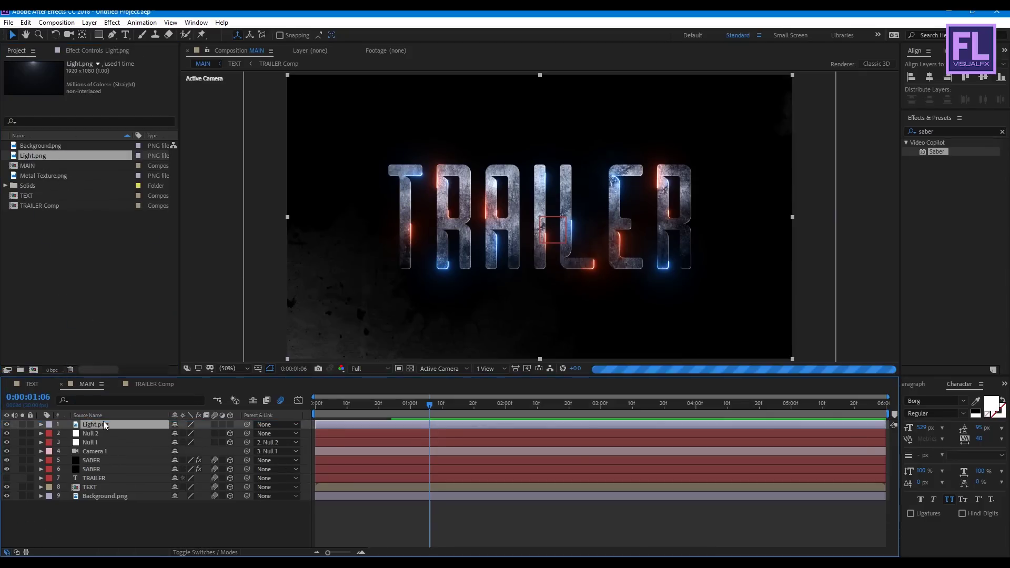
left_click(217, 553)
left_click(191, 425)
left_click(237, 208)
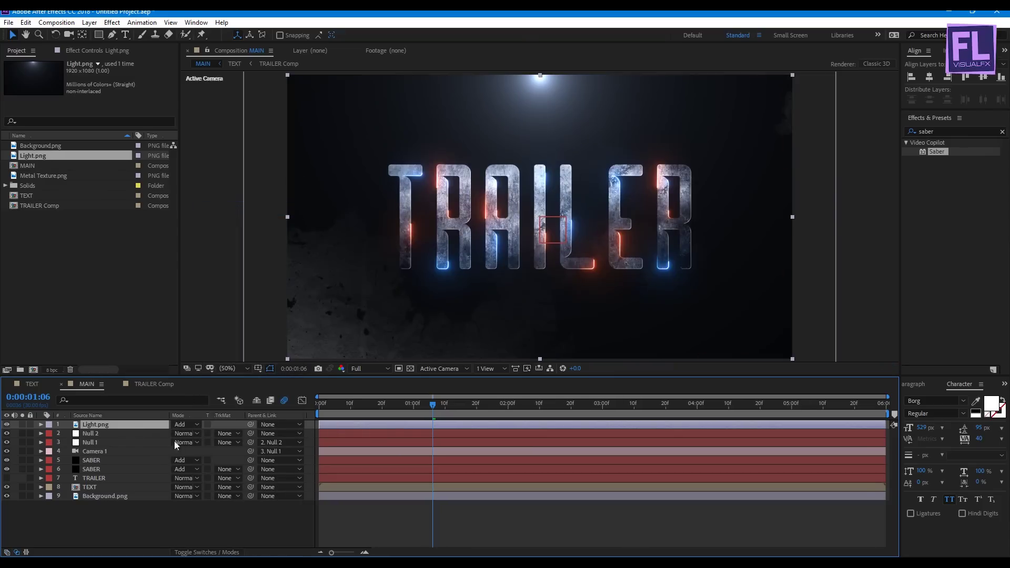
Create an adjustment layer above Light.png and apply the Brightness & Contrast effect to it.
right_click(113, 524)
mouse_move(166, 405)
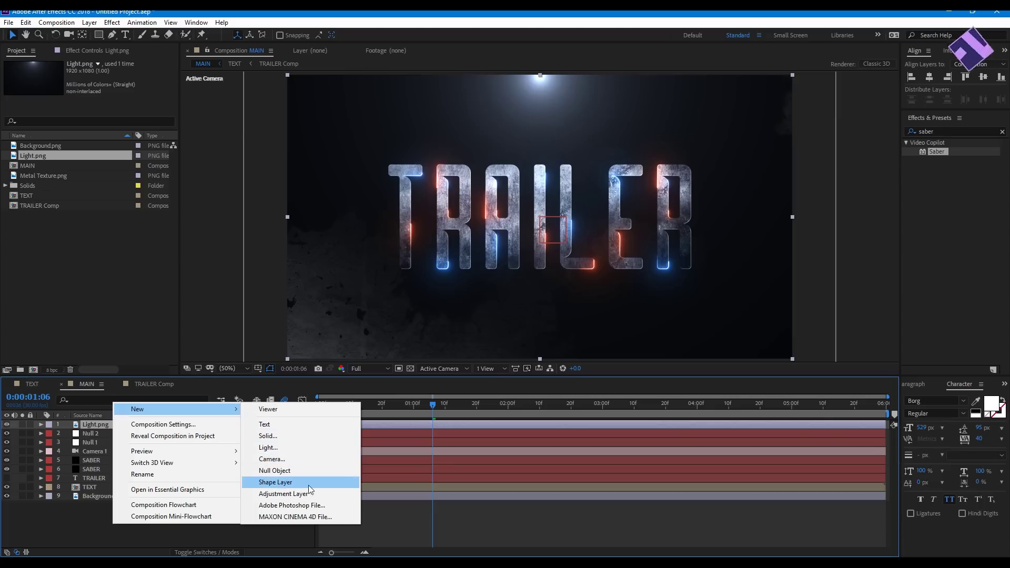
left_click(287, 494)
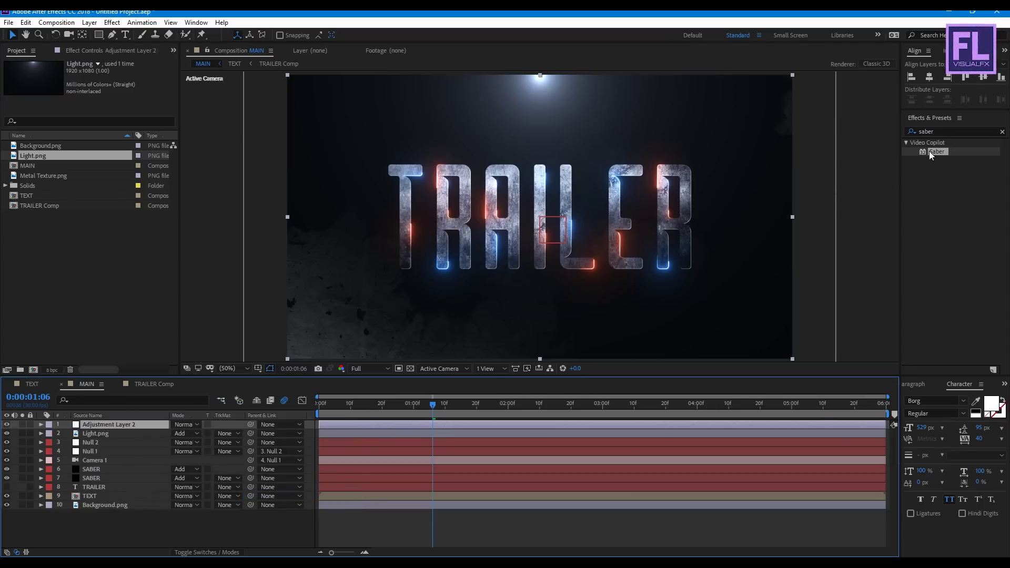
left_click(943, 131)
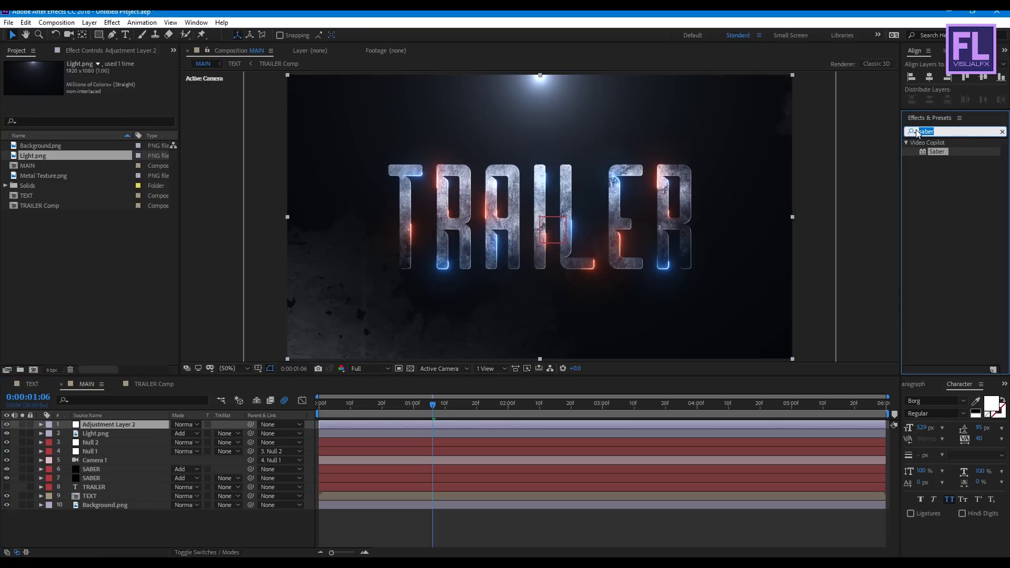
type("brig")
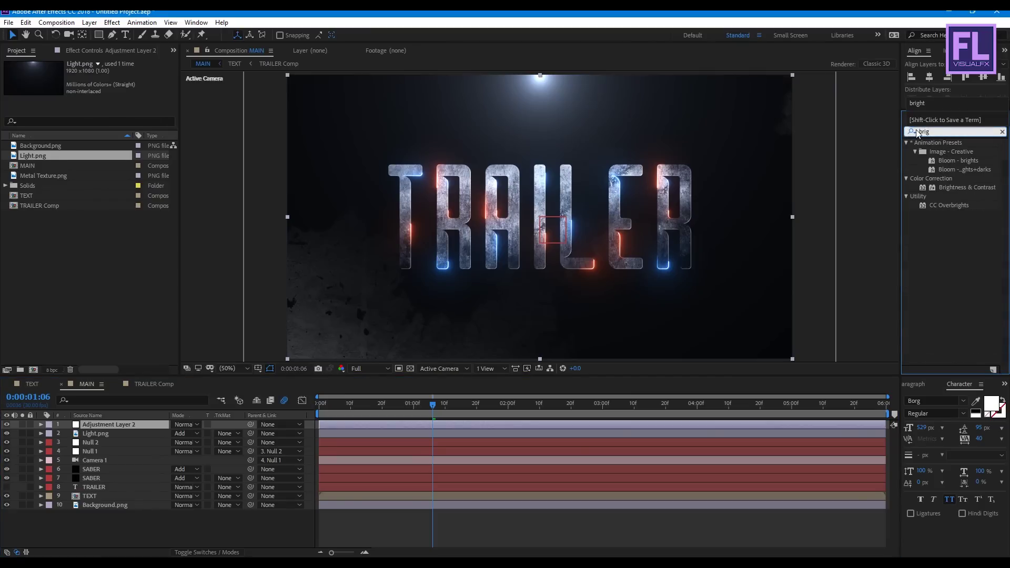
left_click(918, 134)
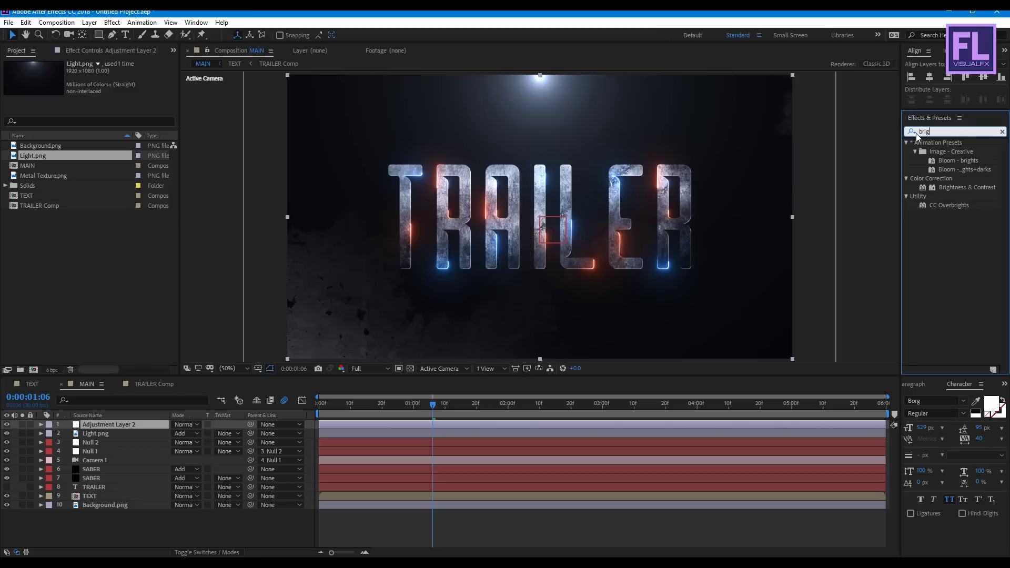
left_click(962, 189)
left_click_drag(887, 205, 108, 425)
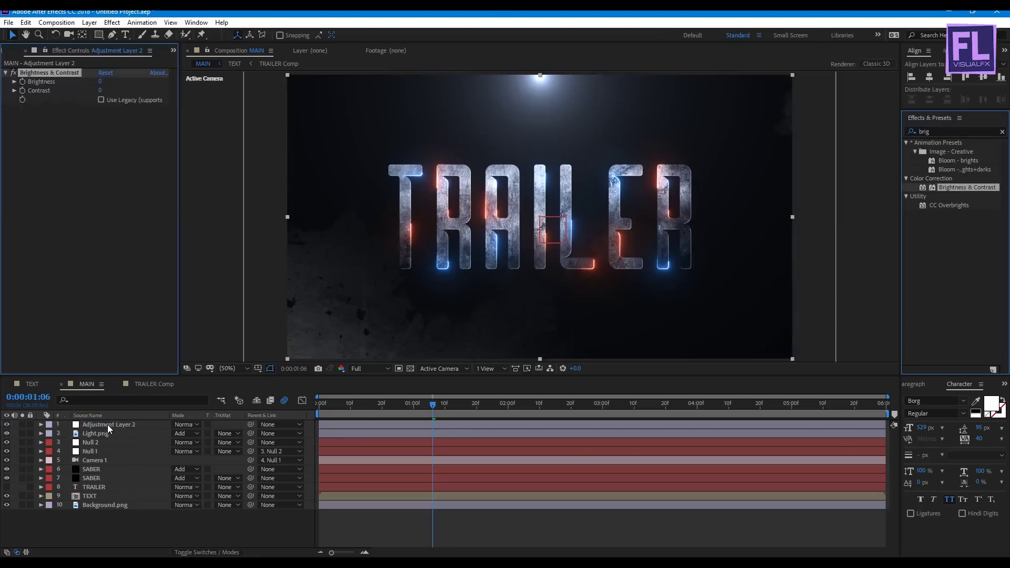
Set the adjustment layer's Brightness to -30 and Contrast to 20.
left_click(99, 81)
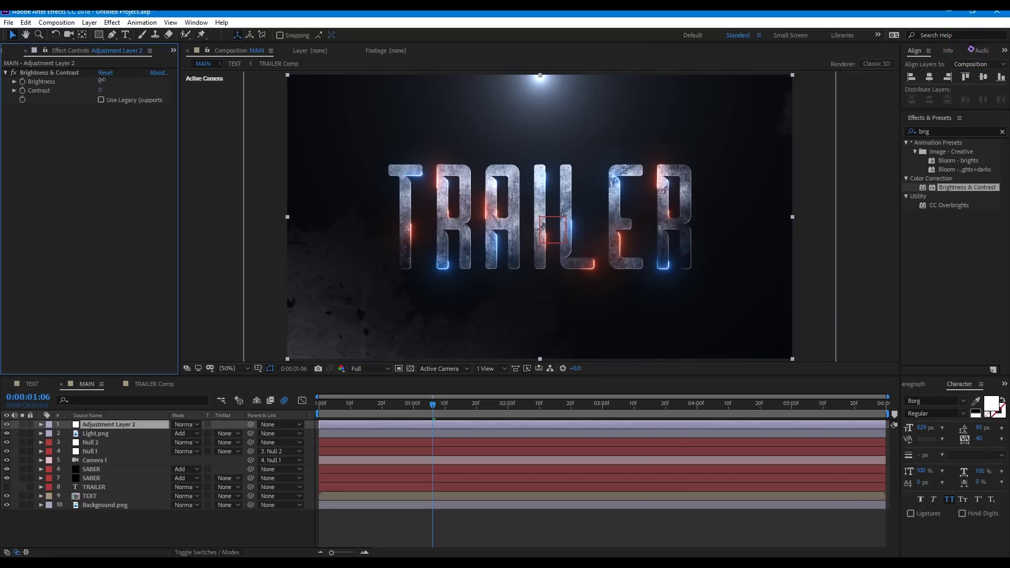
left_click(103, 80)
type("-30")
key("Return")
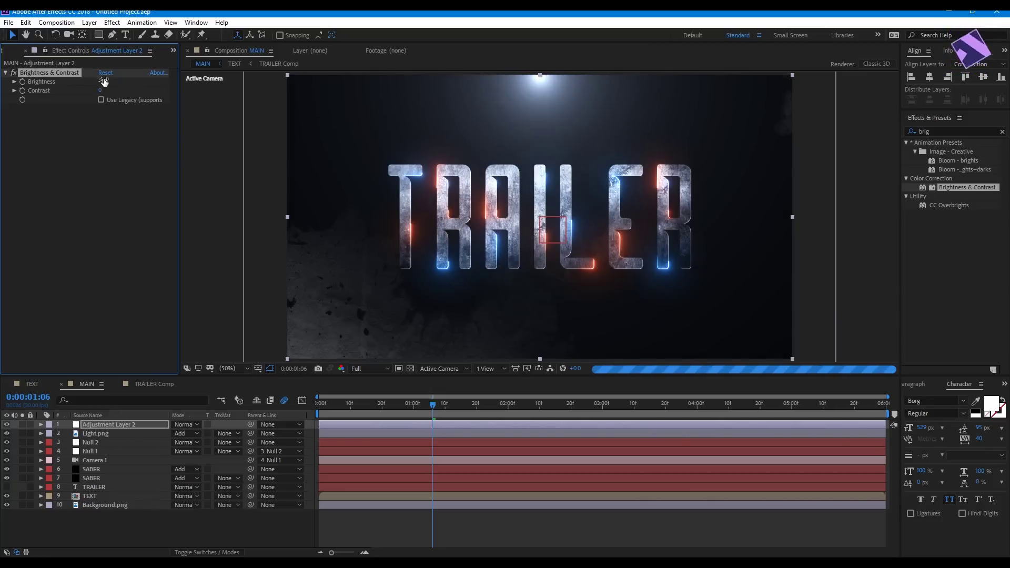
left_click(101, 90)
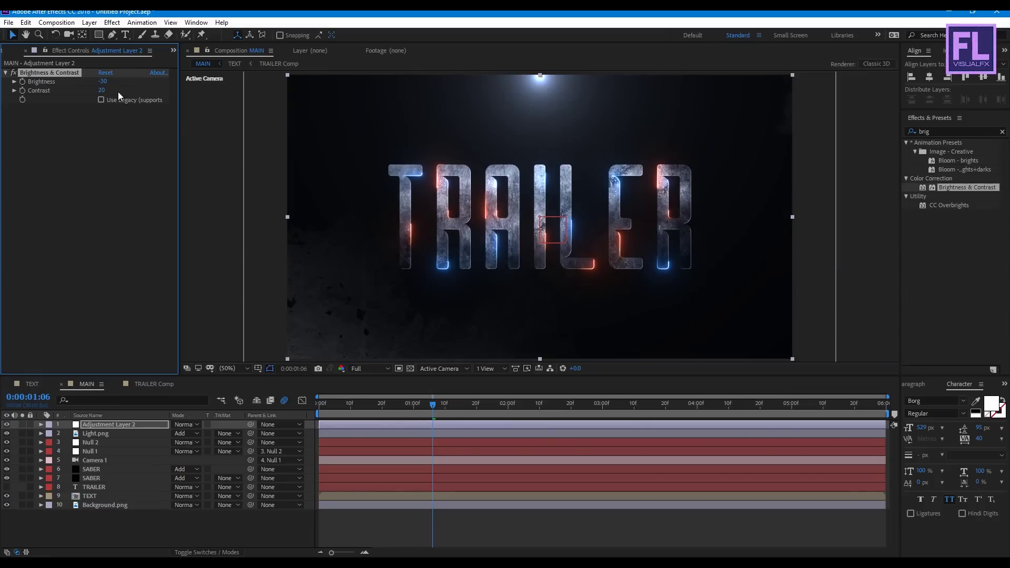
Apply the Noise effect to the adjustment layer with an Amount of Noise of 5%.
left_click(941, 130)
type("n")
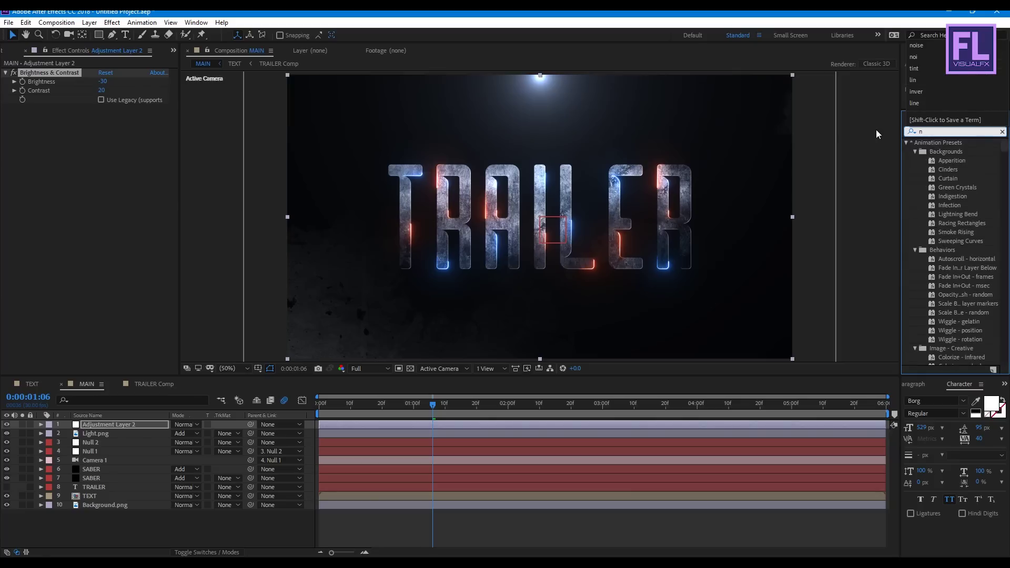
type("ois")
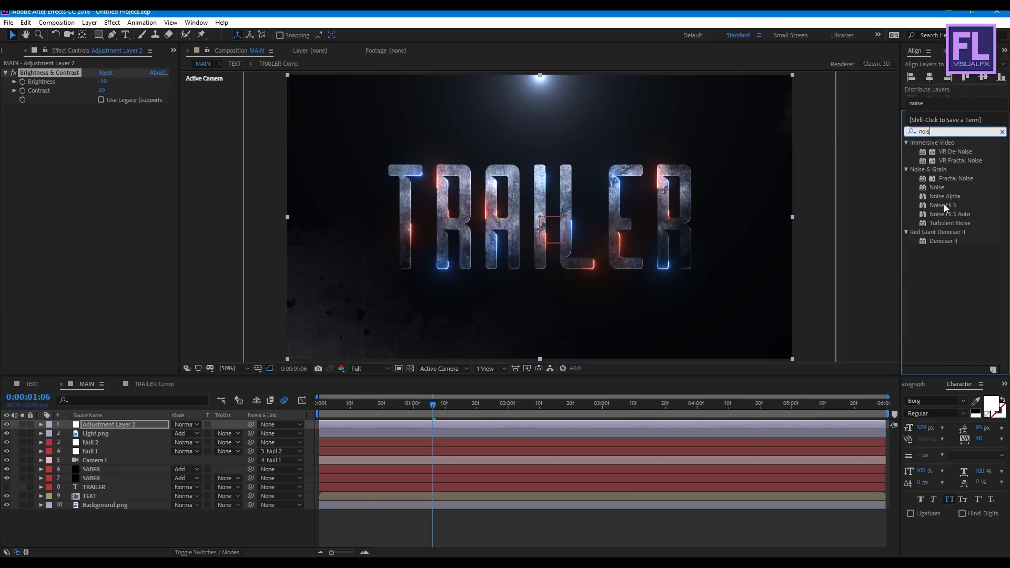
left_click_drag(946, 188, 568, 271)
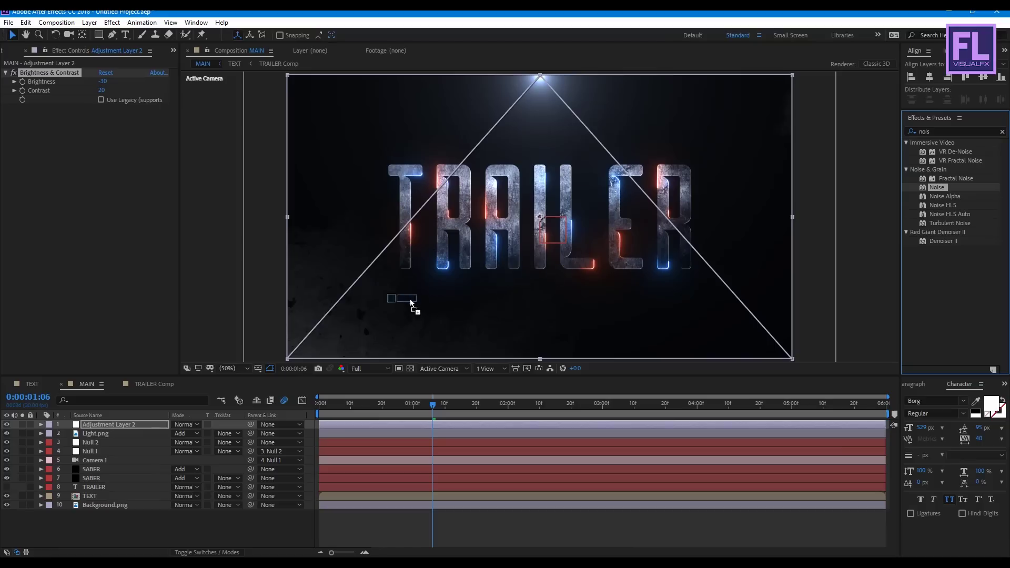
left_click_drag(416, 298, 416, 298)
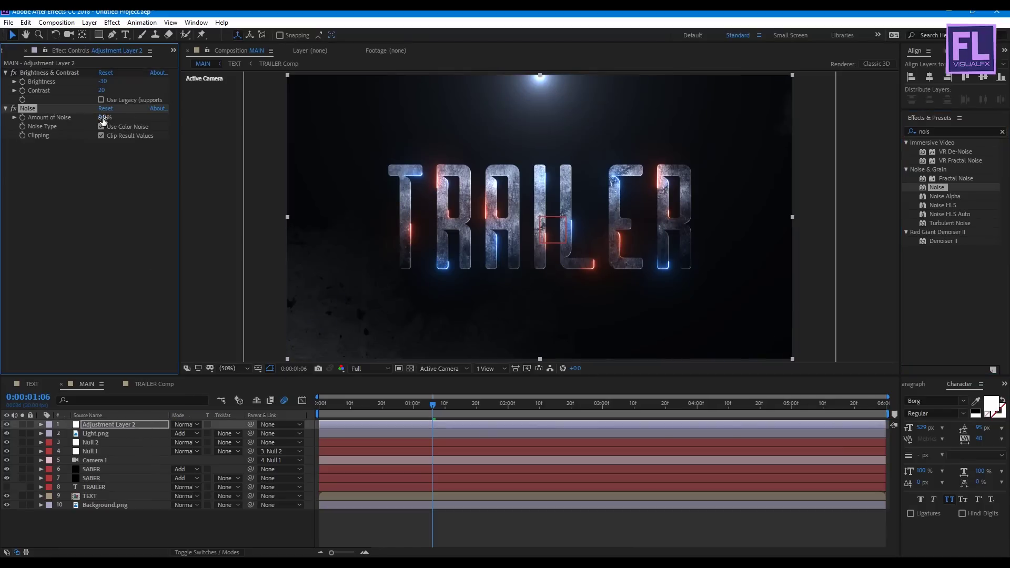
left_click(103, 118)
type("5")
key("Return")
Apply the Sharpen effect to the adjustment layer with a Sharpen Amount of 20.
left_click(966, 130)
type("sharp")
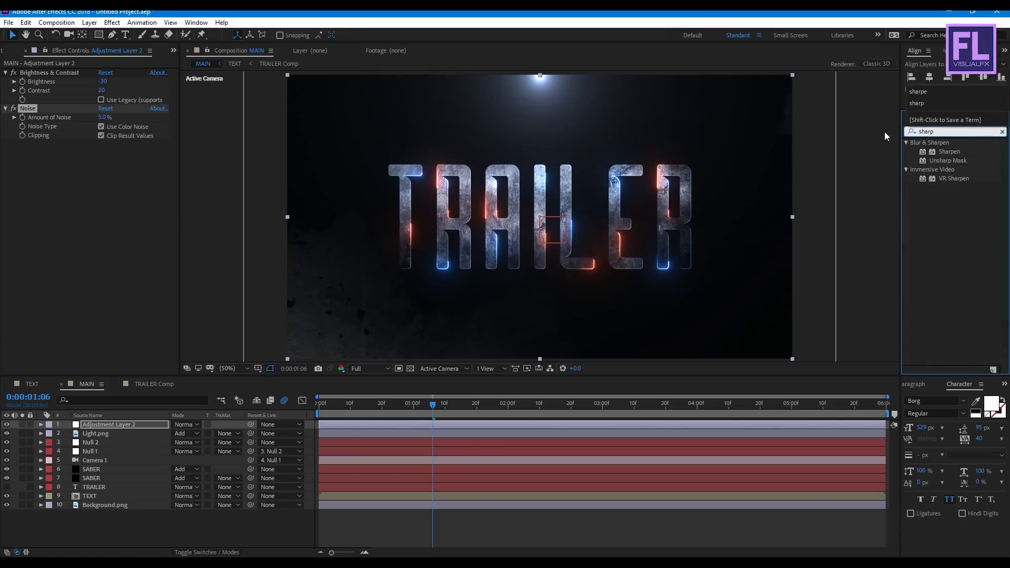
left_click(950, 153)
left_click_drag(815, 172, 126, 253)
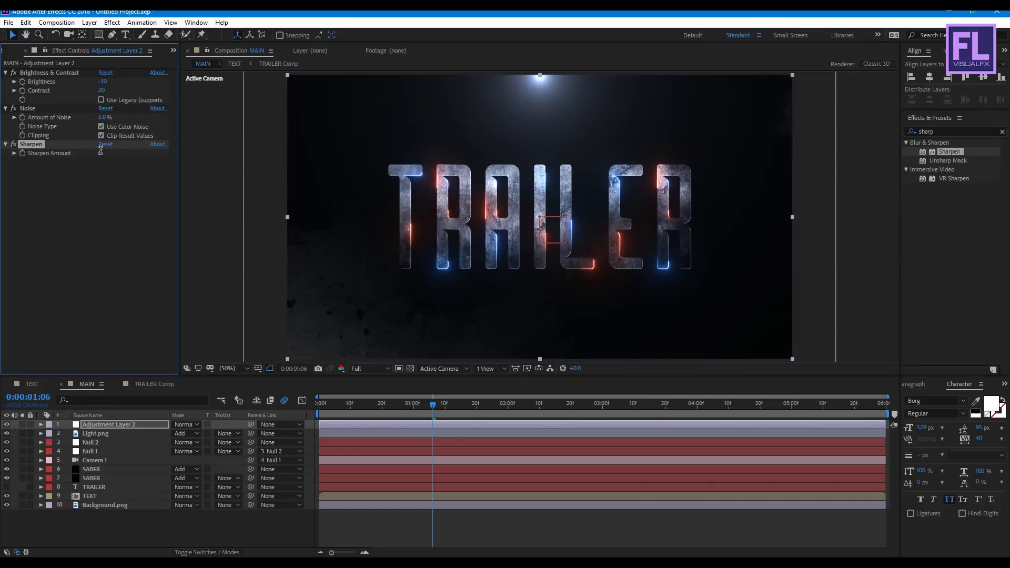
type("20")
key("Return")
Create a black 1920 × 1080 px solid named FILM BAR above all layers of the MAIN composition.
right_click(103, 528)
mouse_move(174, 411)
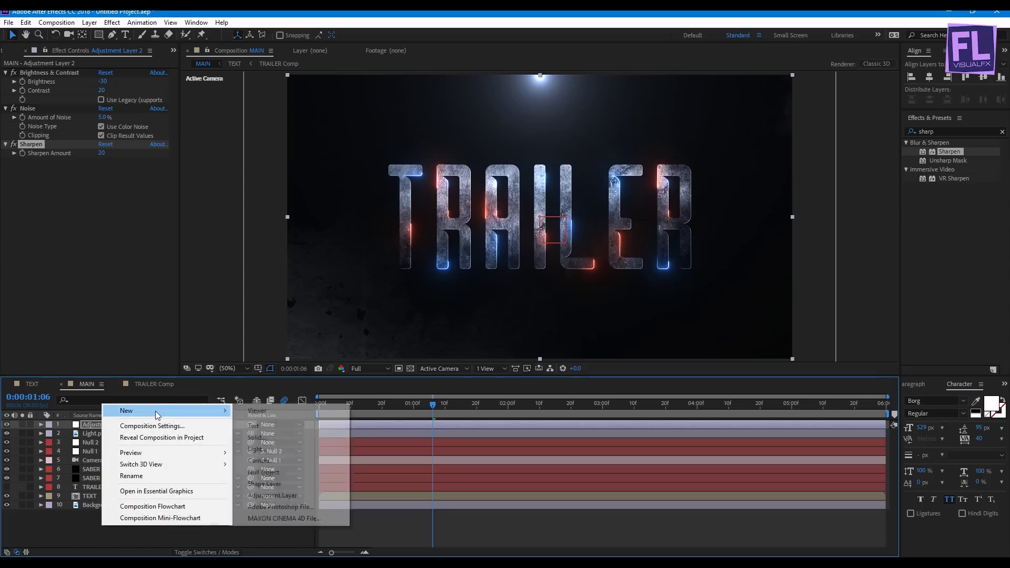
left_click(283, 438)
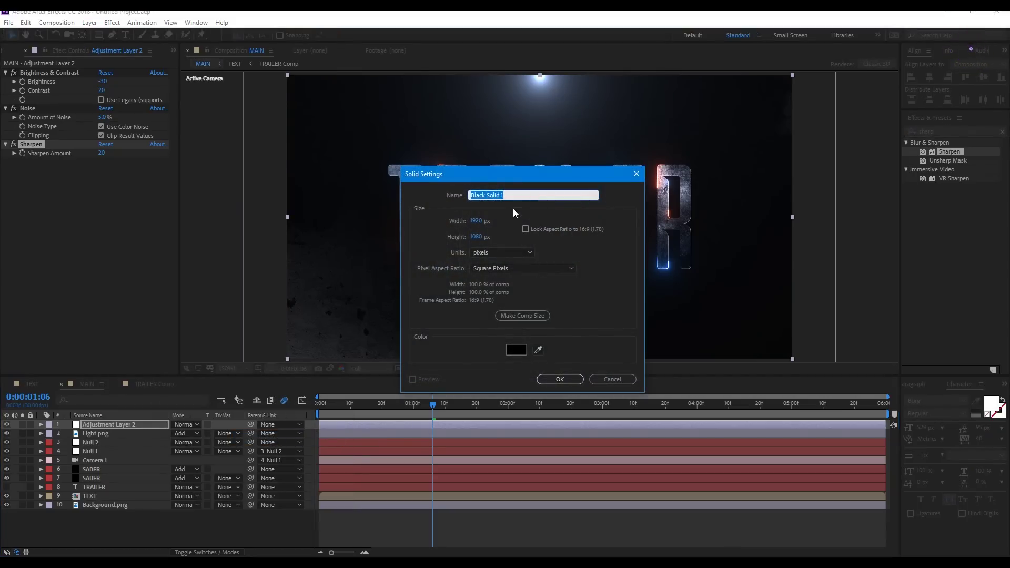
type("FL")
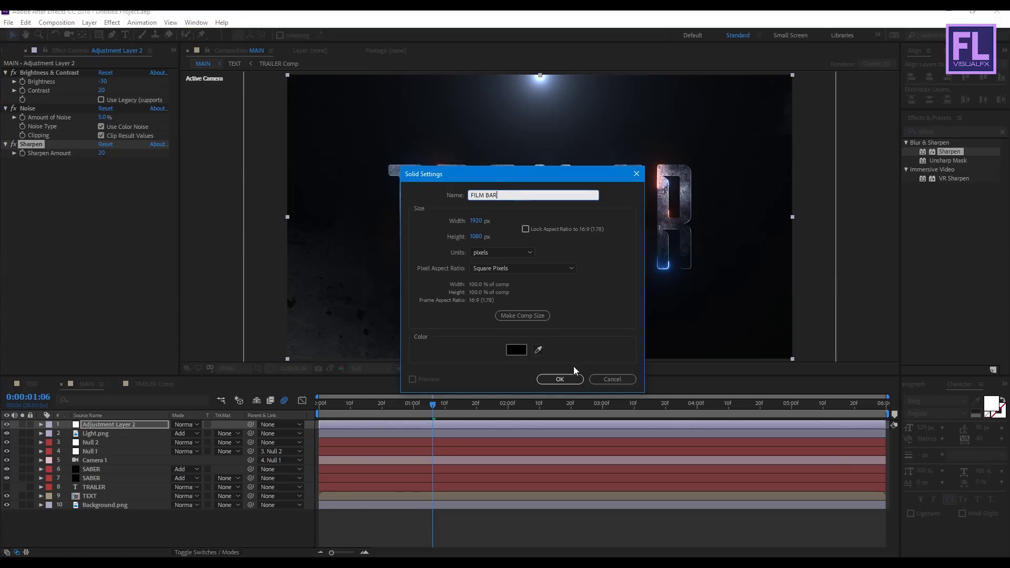
left_click(560, 379)
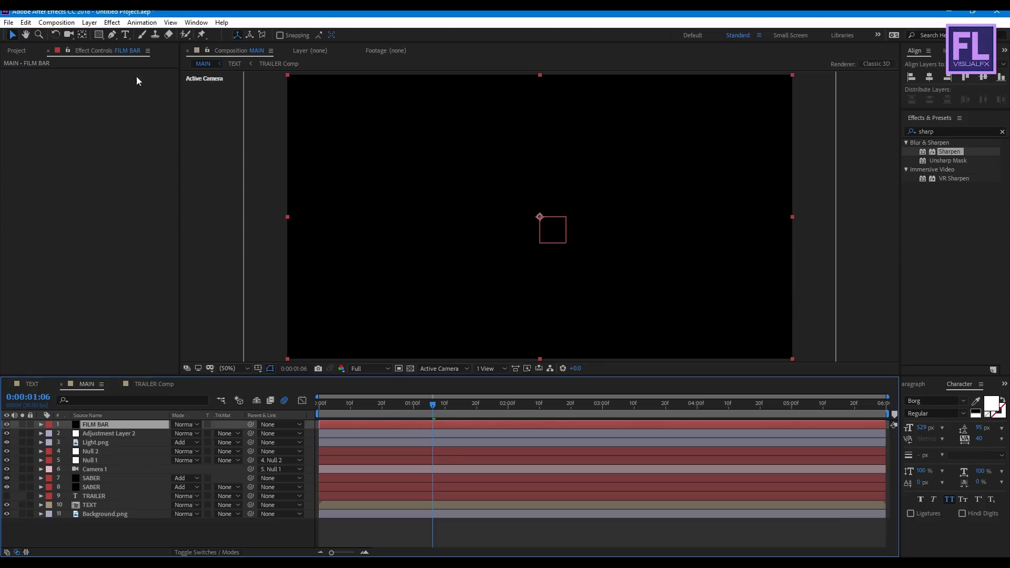
Add a full-frame rectangular mask to FILM BAR, shrink its height symmetrically to the central band around the title, and invert it.
left_click(98, 36)
double_click(98, 35)
key("v")
left_click(356, 79)
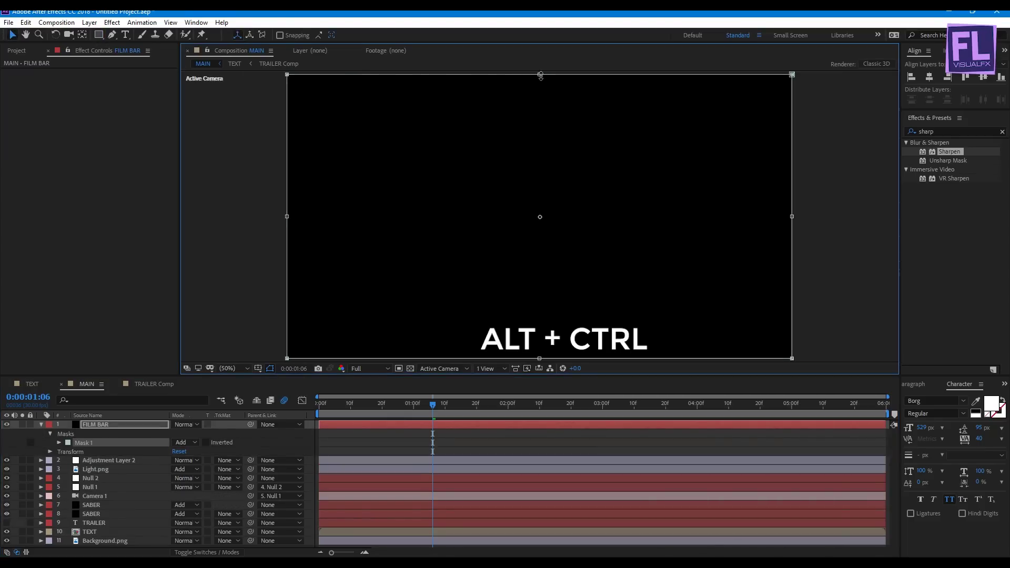
left_click_drag(542, 77, 542, 118)
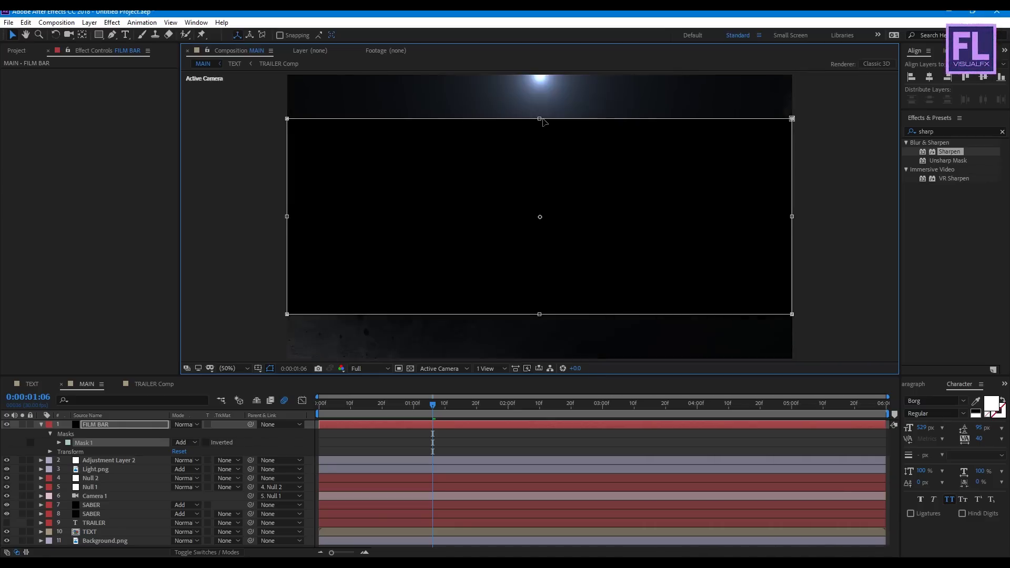
left_click(206, 443)
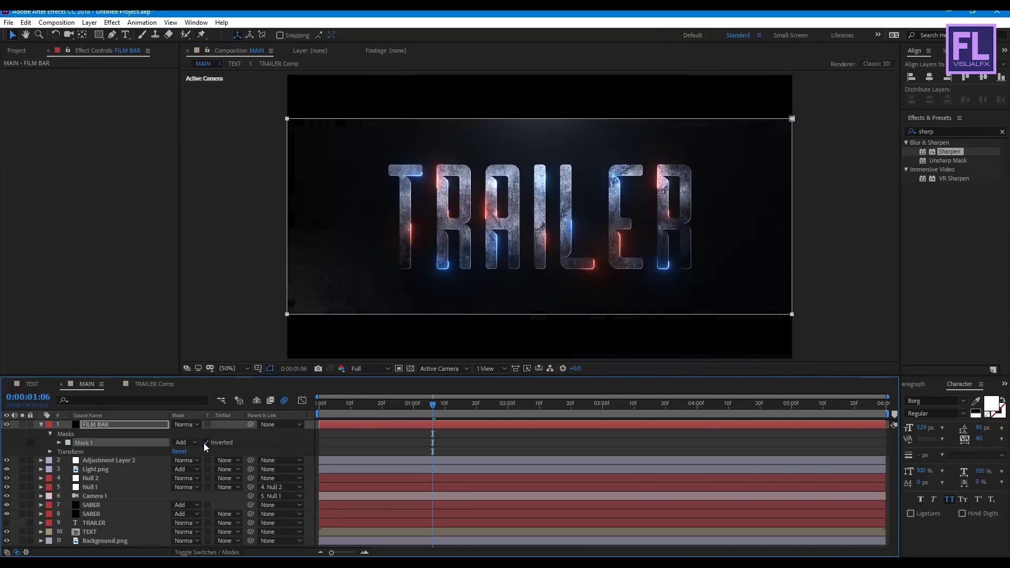
left_click(41, 425)
left_click(109, 540)
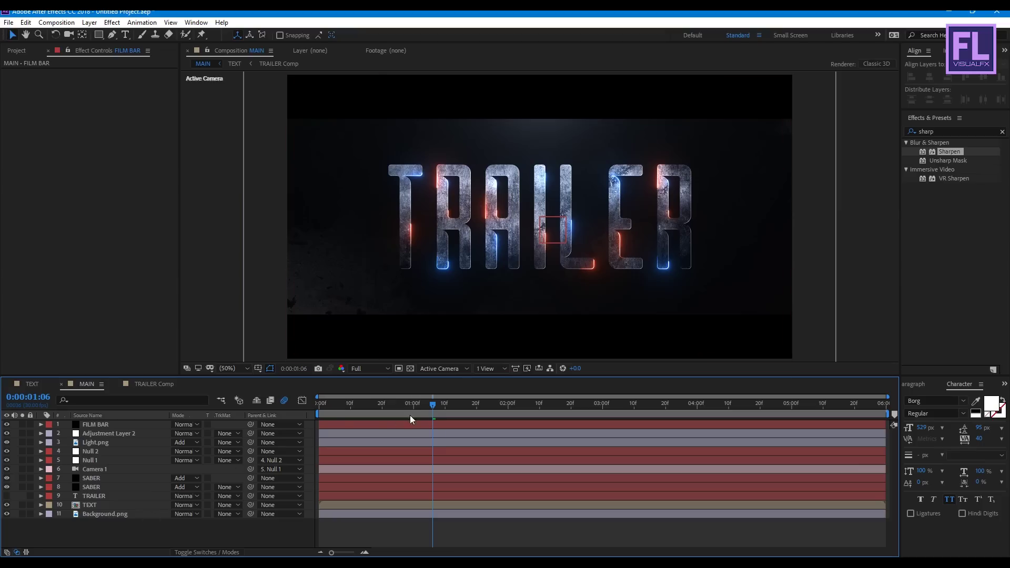
Play back the MAIN composition from its first frame to review the finished title animation.
left_click_drag(433, 407, 308, 403)
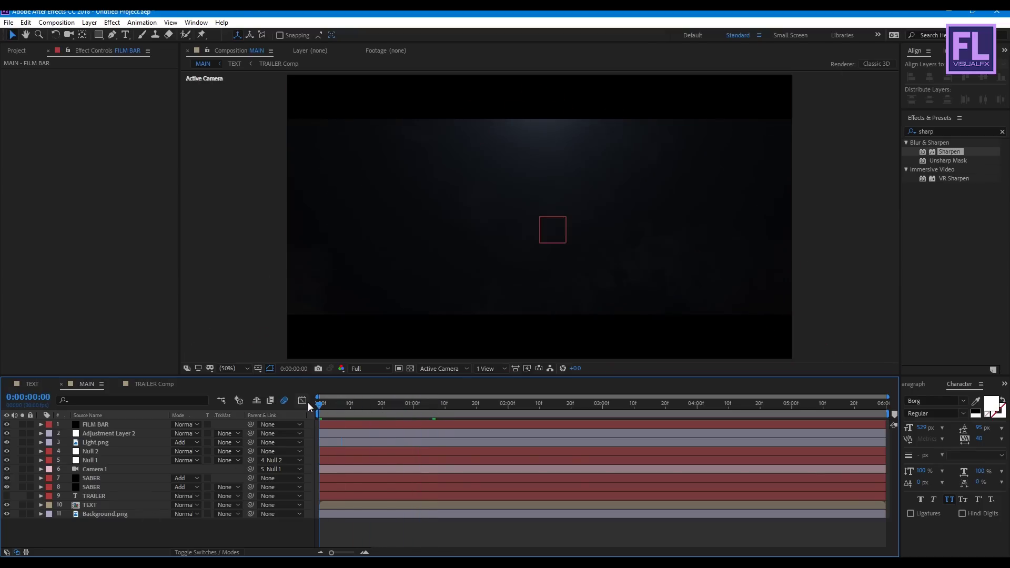
key("space")
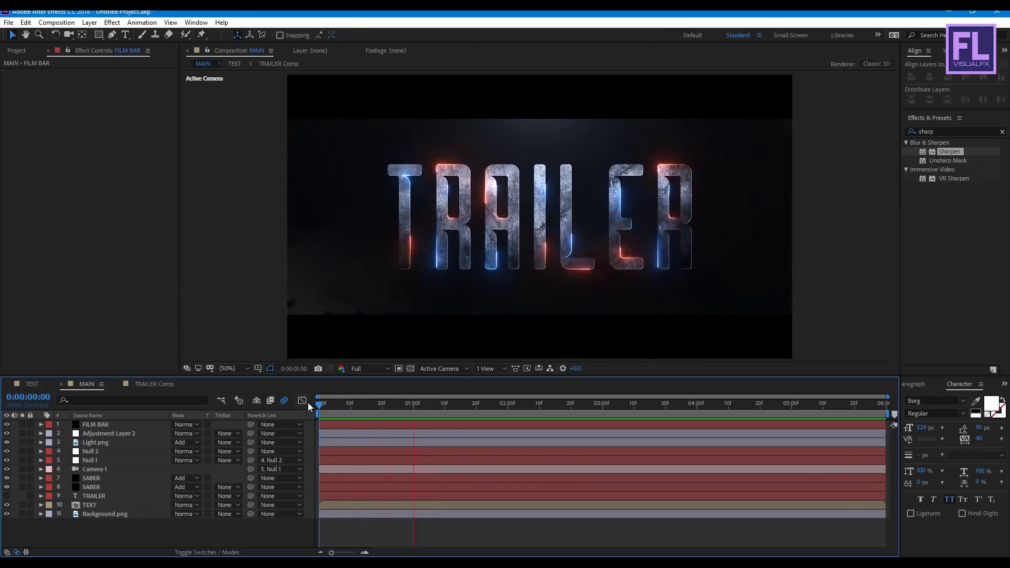